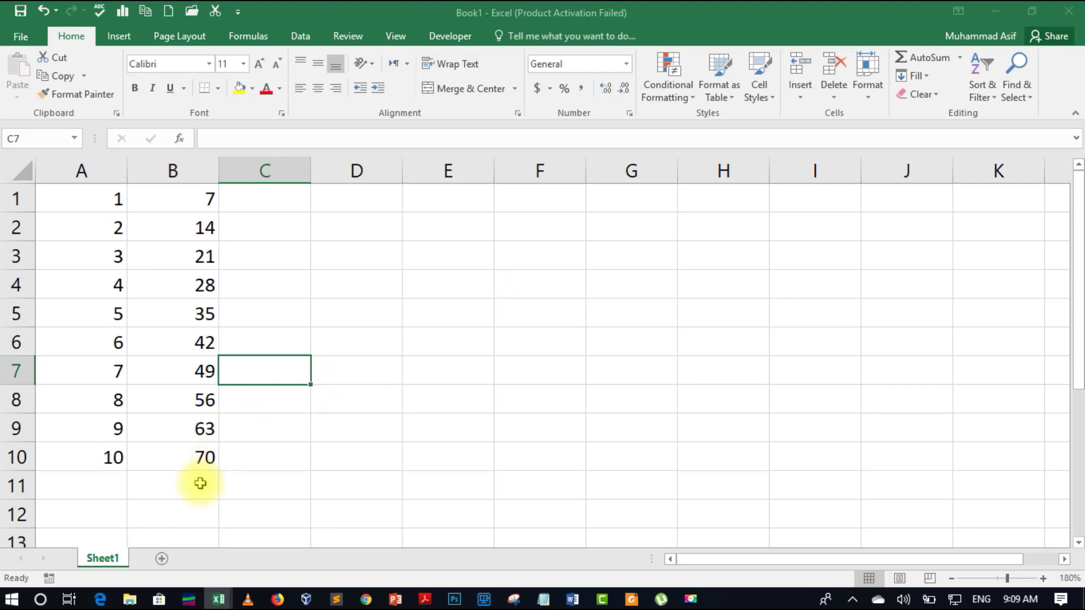
Step: Enter a formula in cell C1 that adds the first row's two numbers, =A1+B1
click(200, 483)
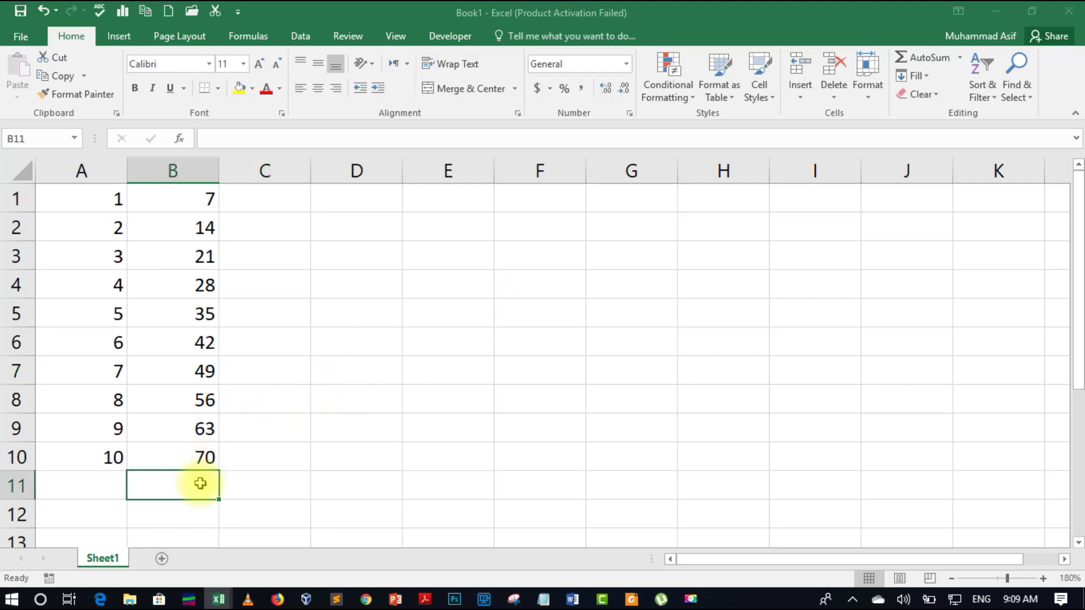
click(273, 207)
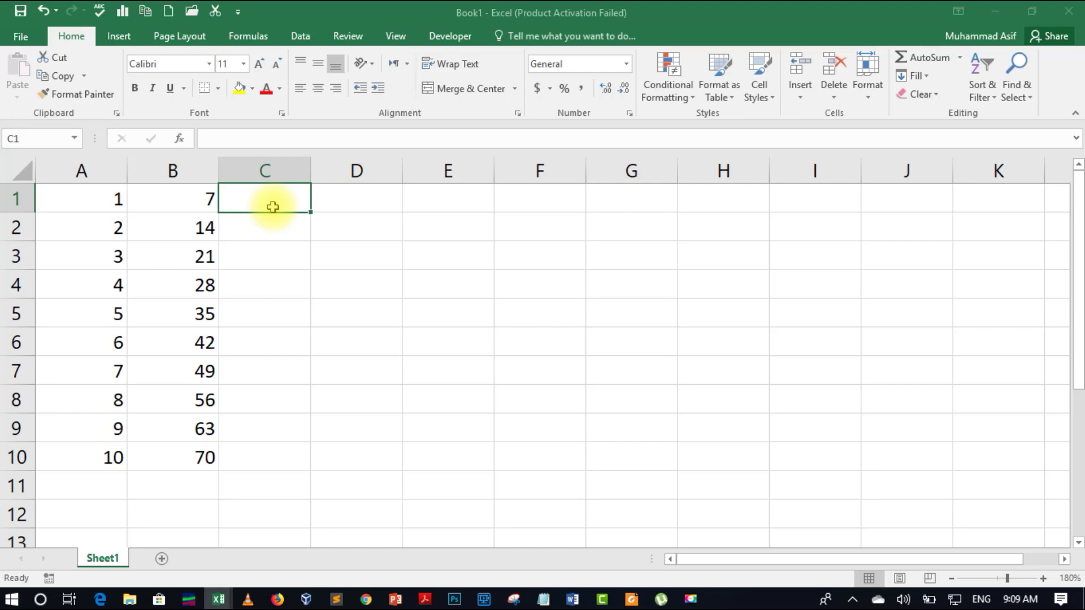
text(=)
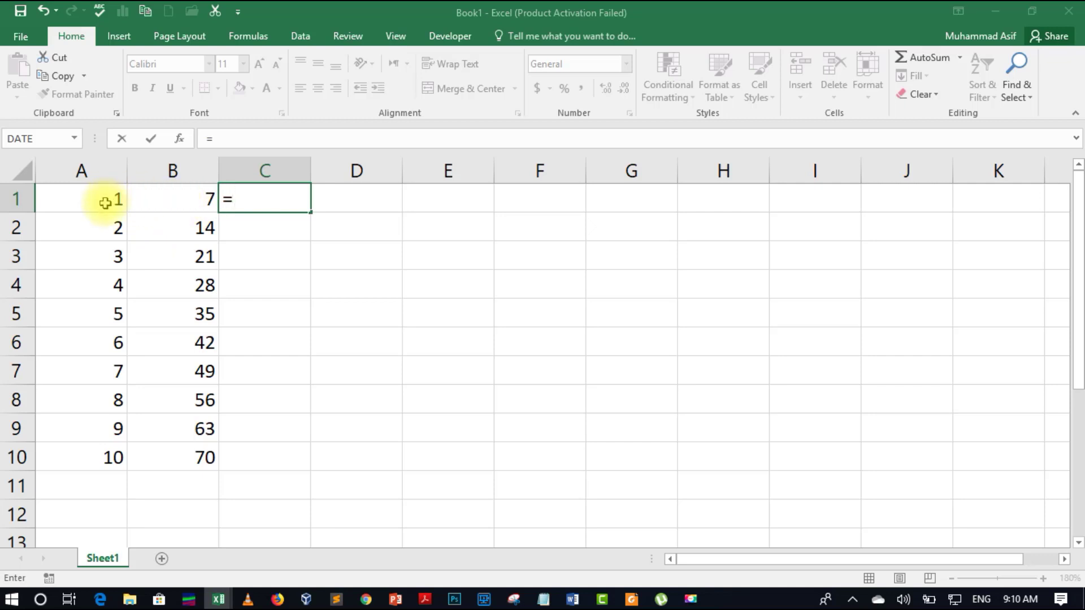
text(a1)
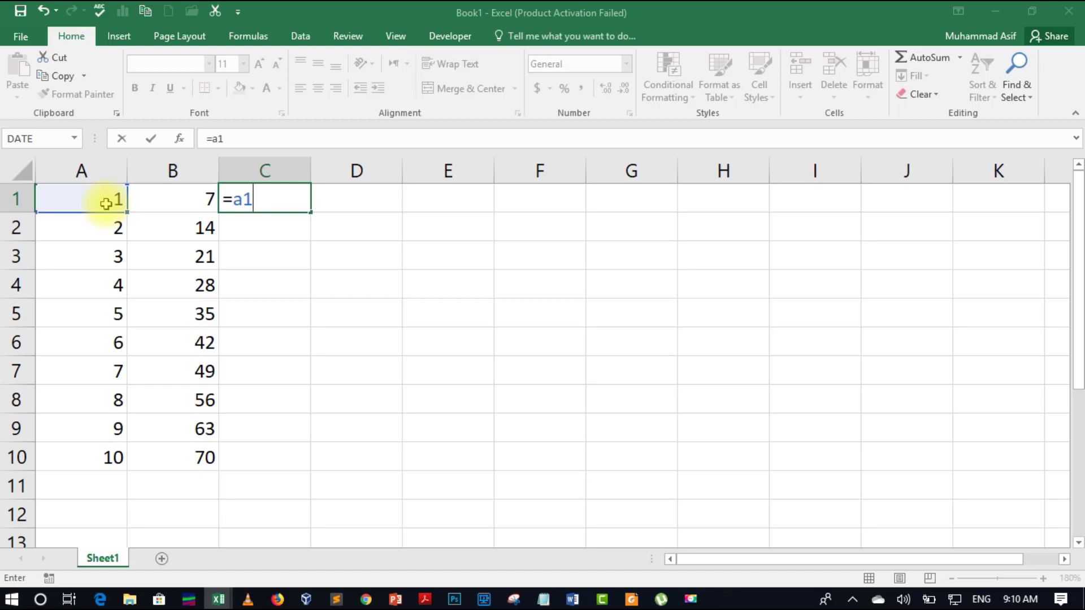
text(+)
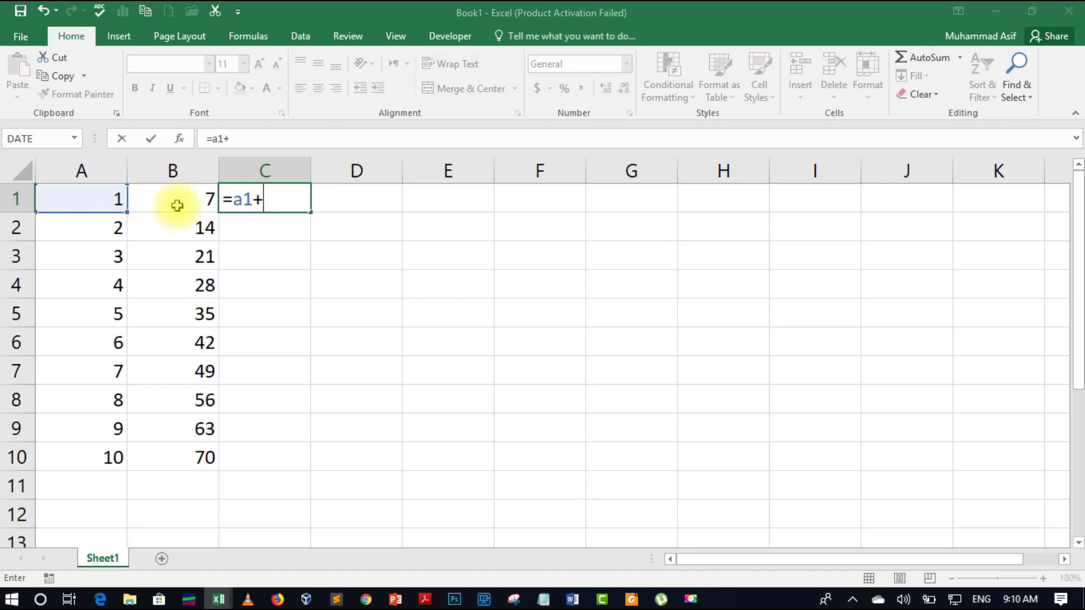
text(B)
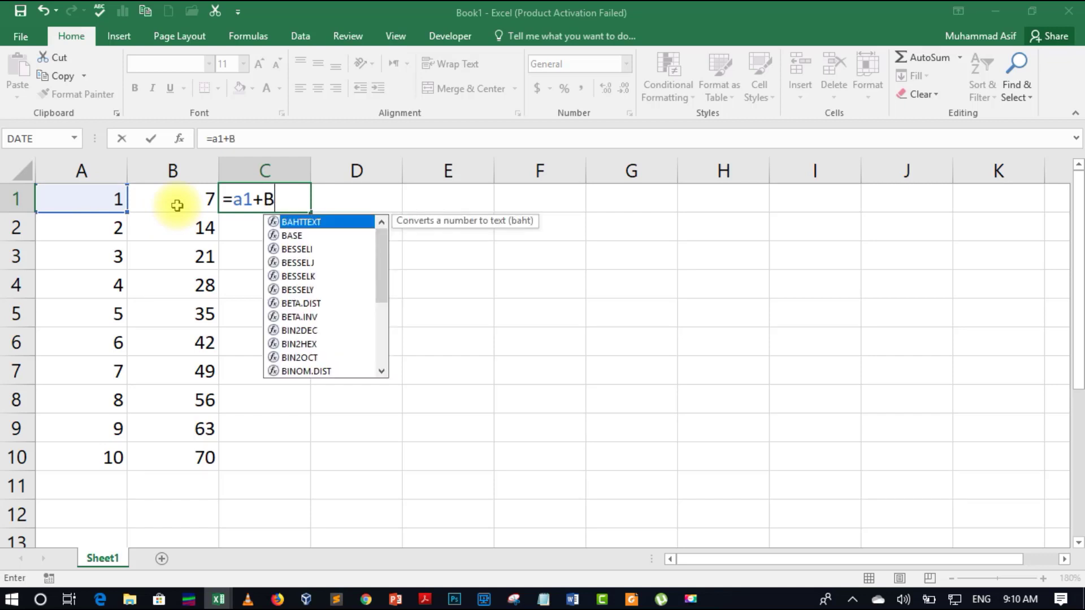
text(1)
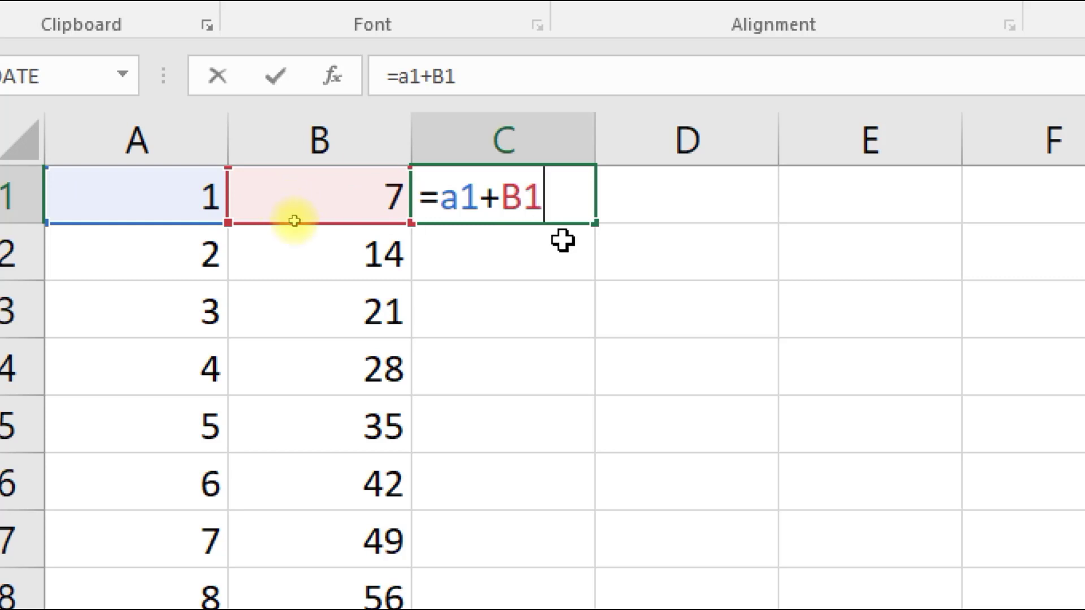
key(Return)
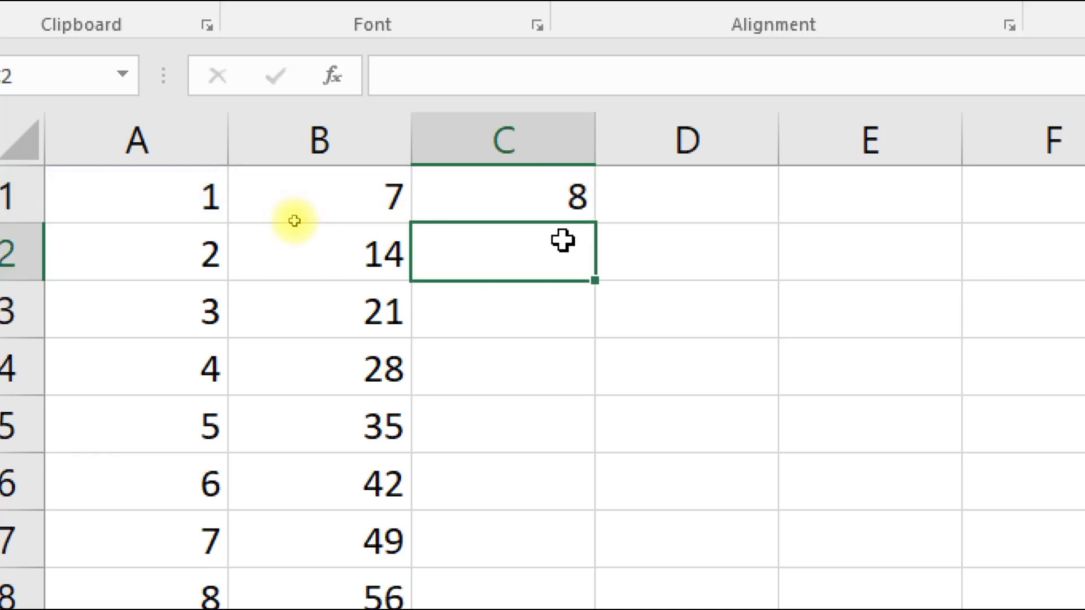
click(515, 178)
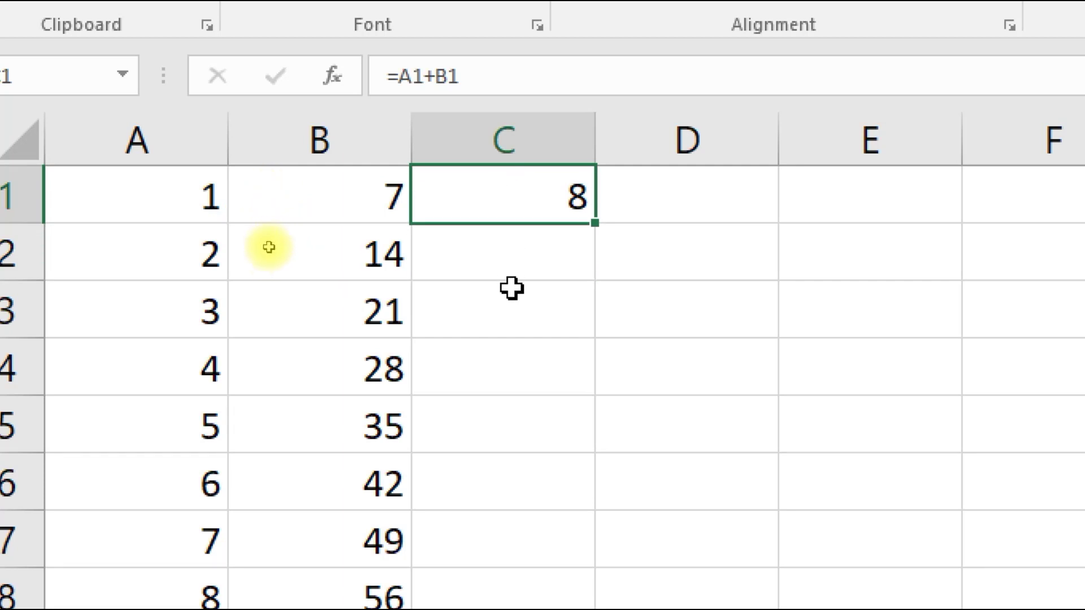
Step: Enter the addition formula =A4+B4 in cell C4
click(511, 368)
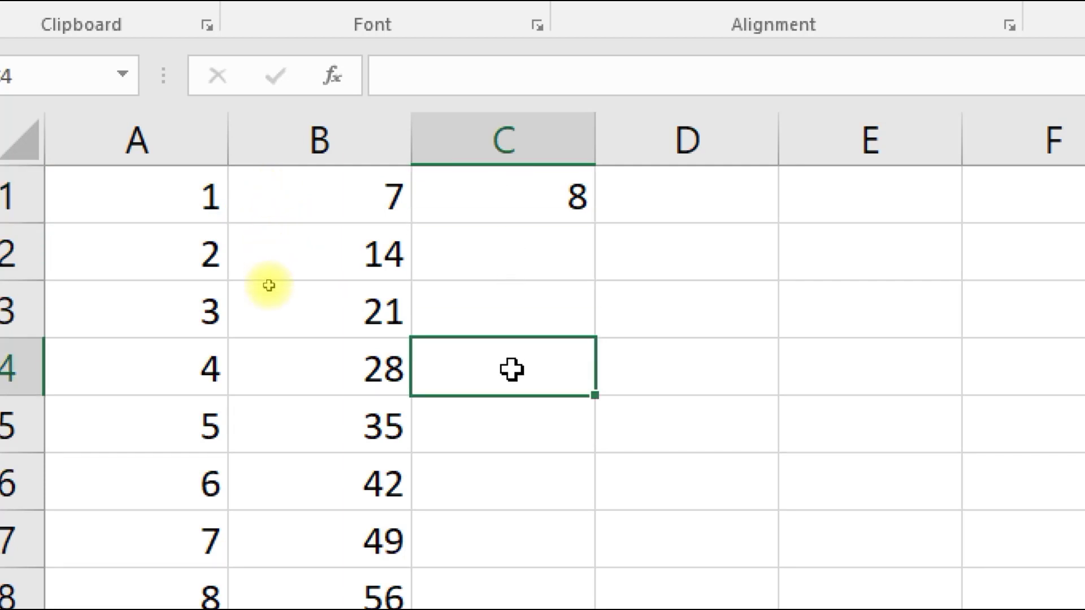
text(=)
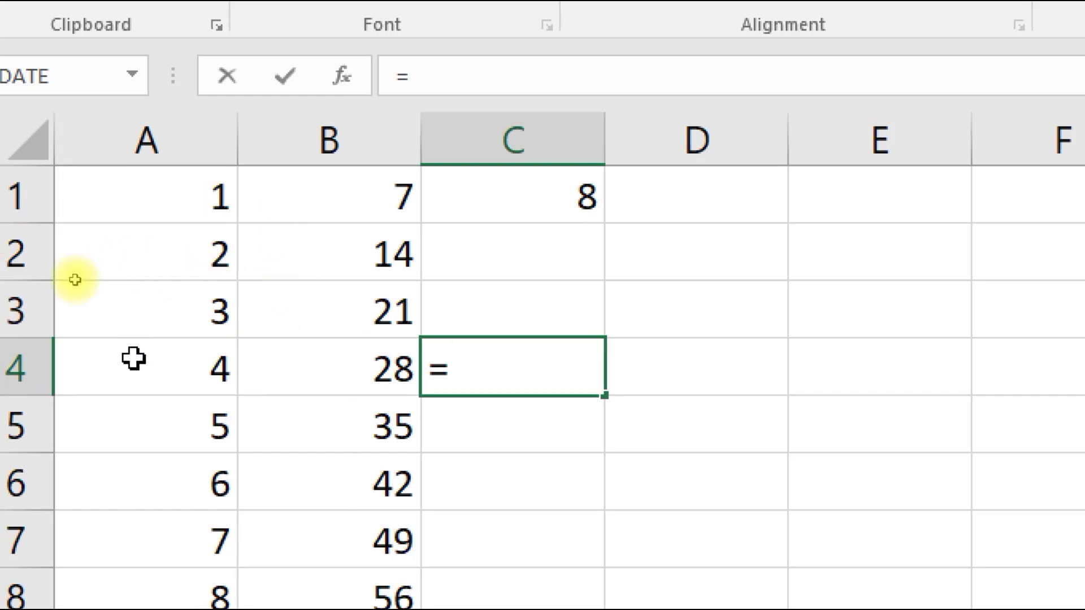
text(A4)
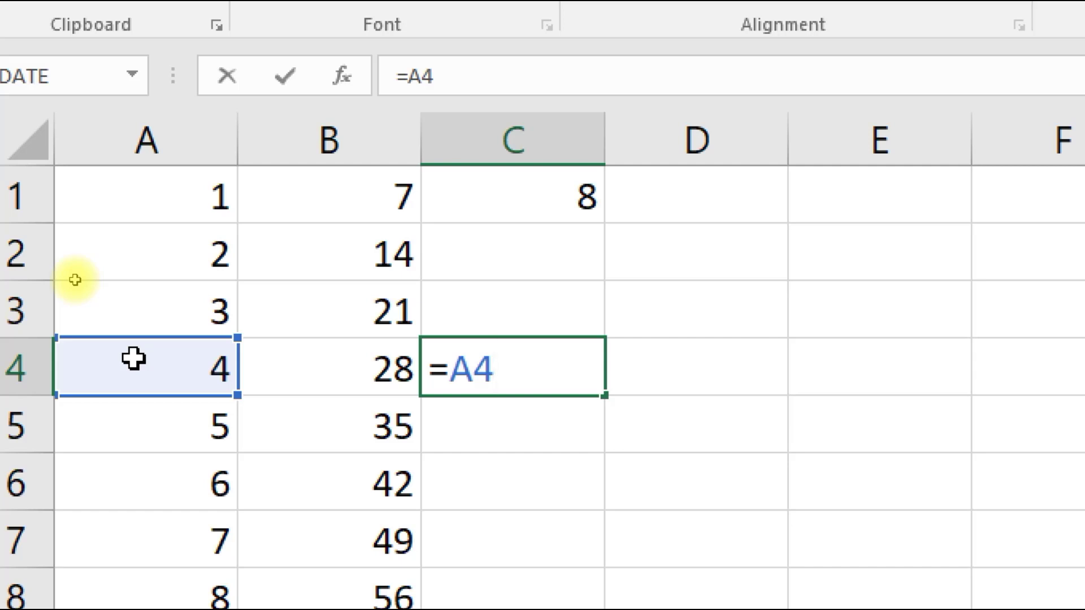
text(+)
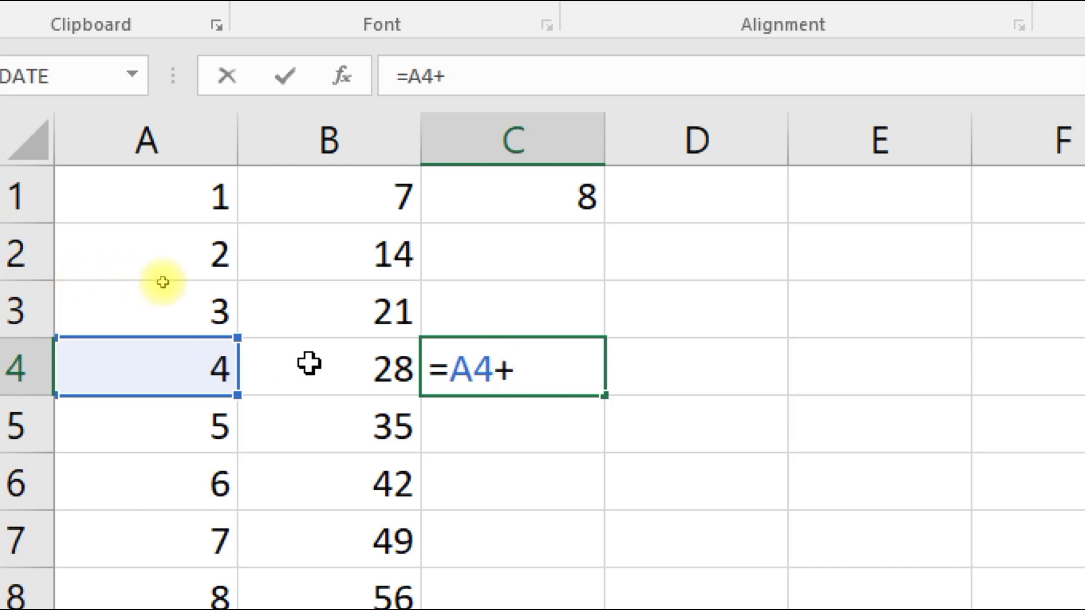
text(B4)
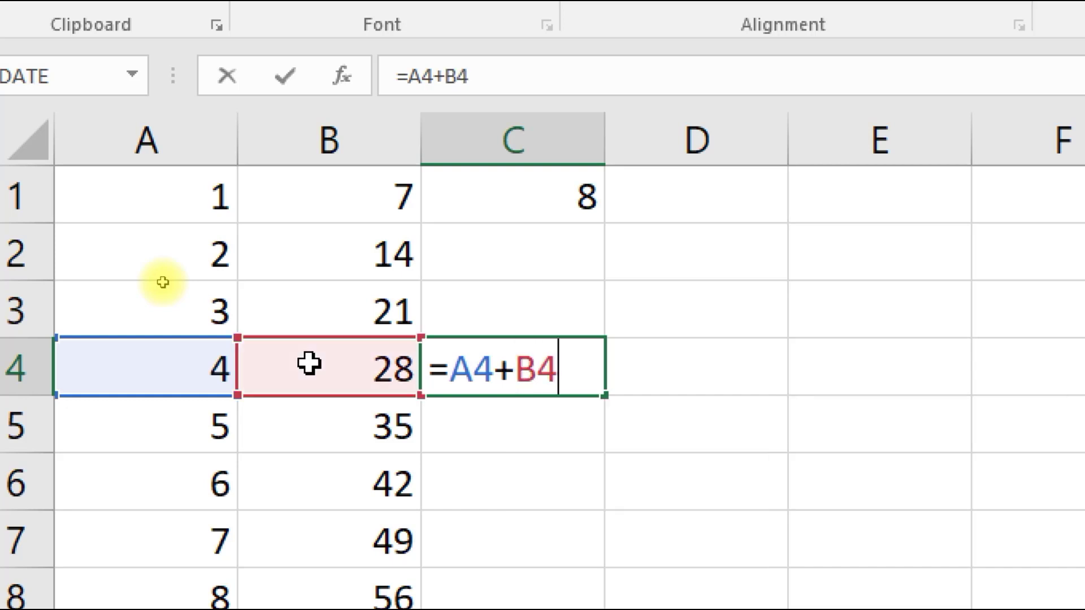
key(Return)
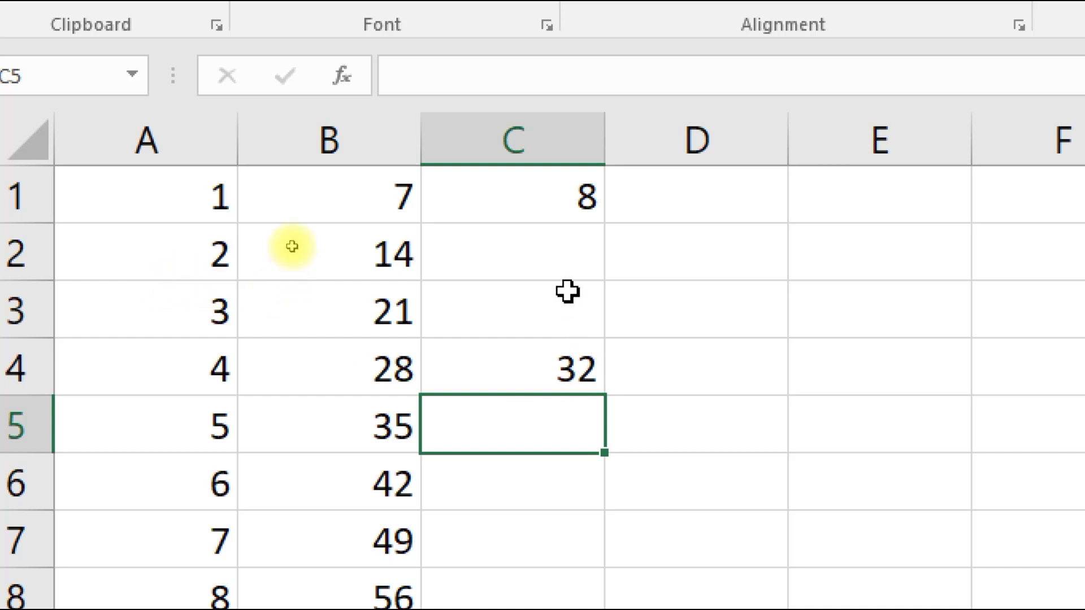
Step: Enter the division formula =B5/A5 in cell C5
click(374, 426)
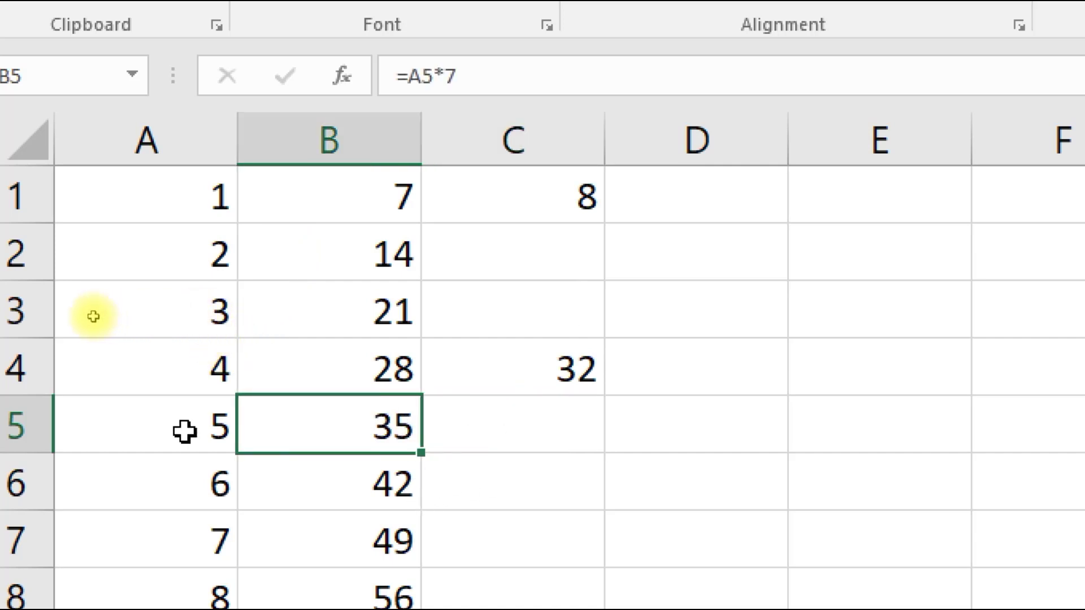
click(157, 431)
click(455, 415)
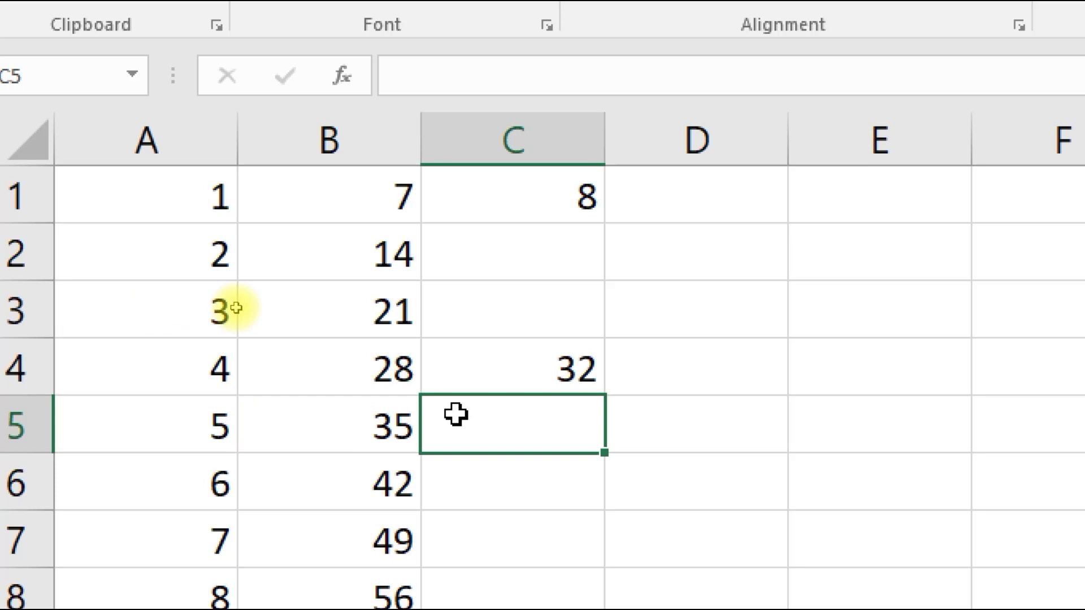
text(=)
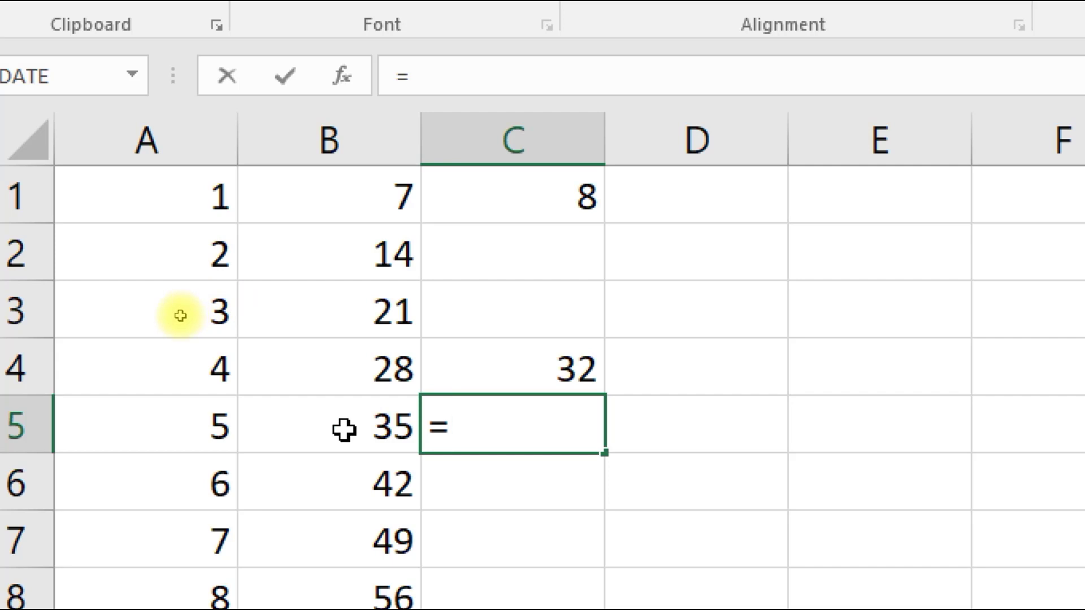
text(B5)
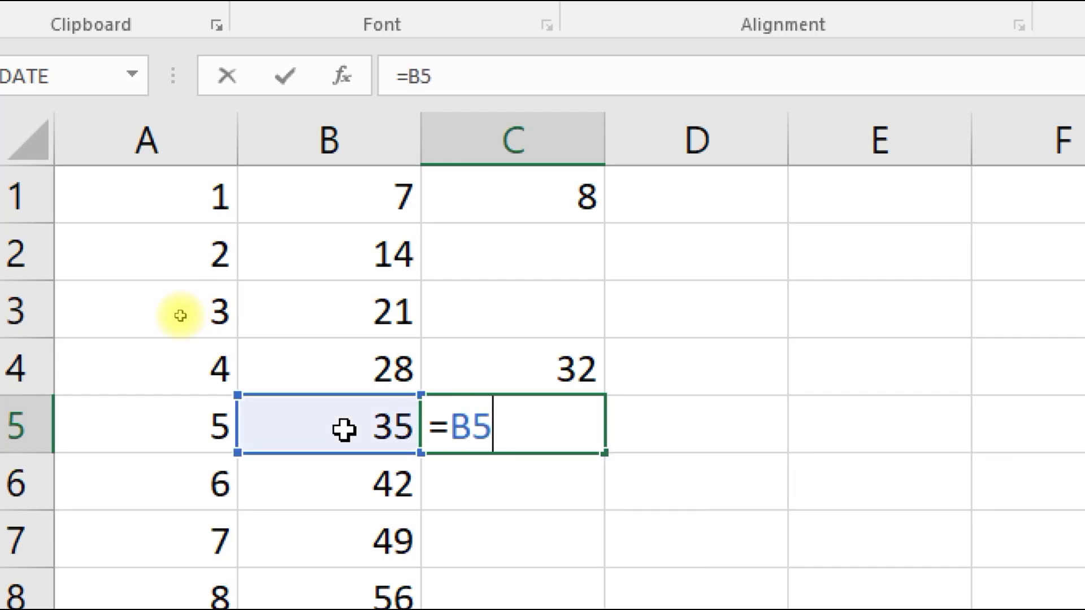
text(/)
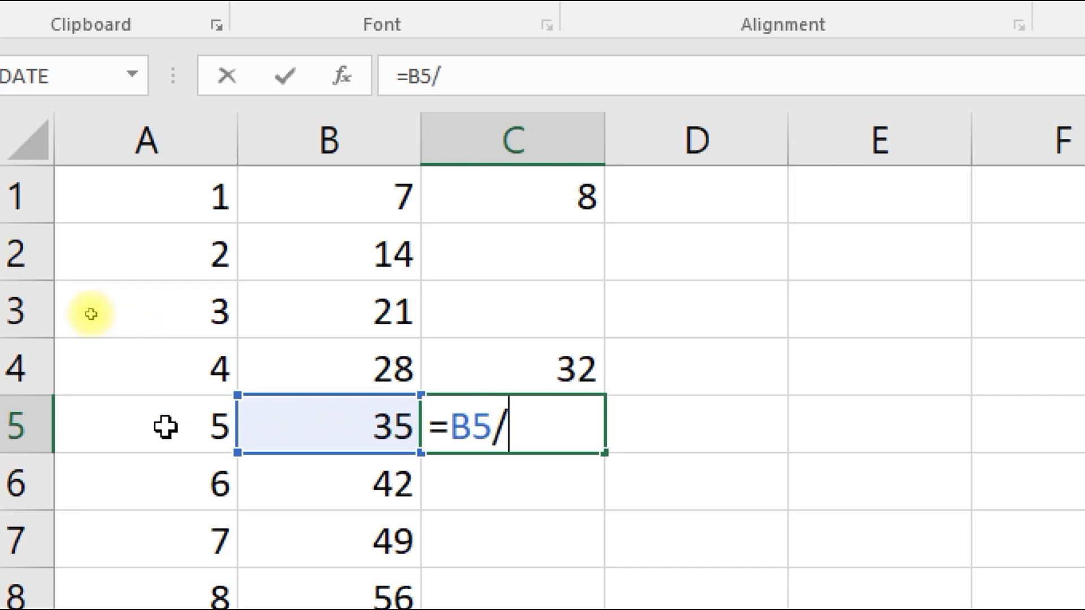
text(A5)
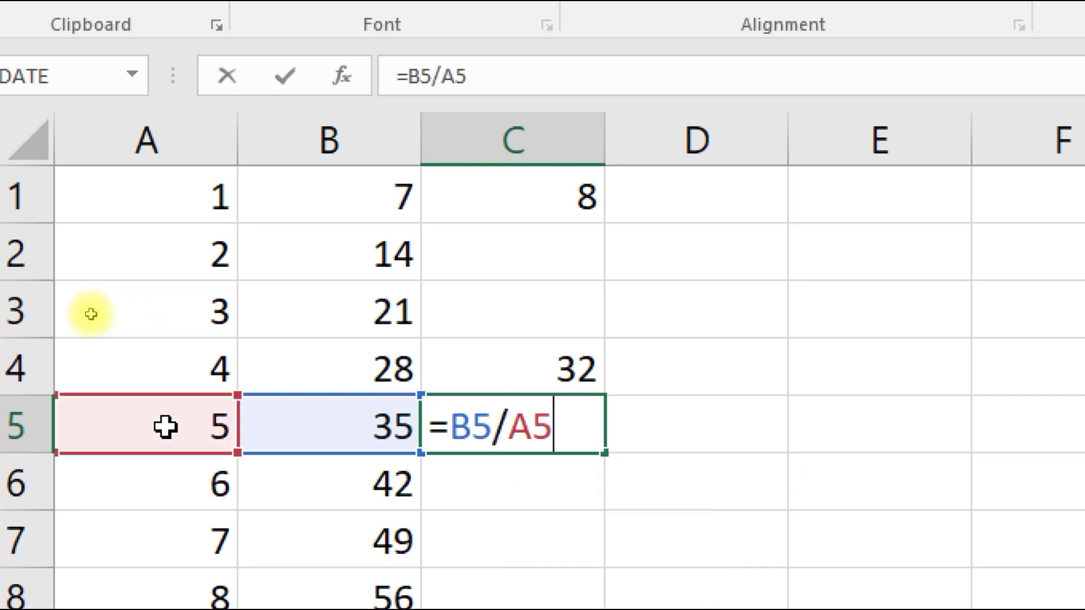
key(Return)
key(Up)
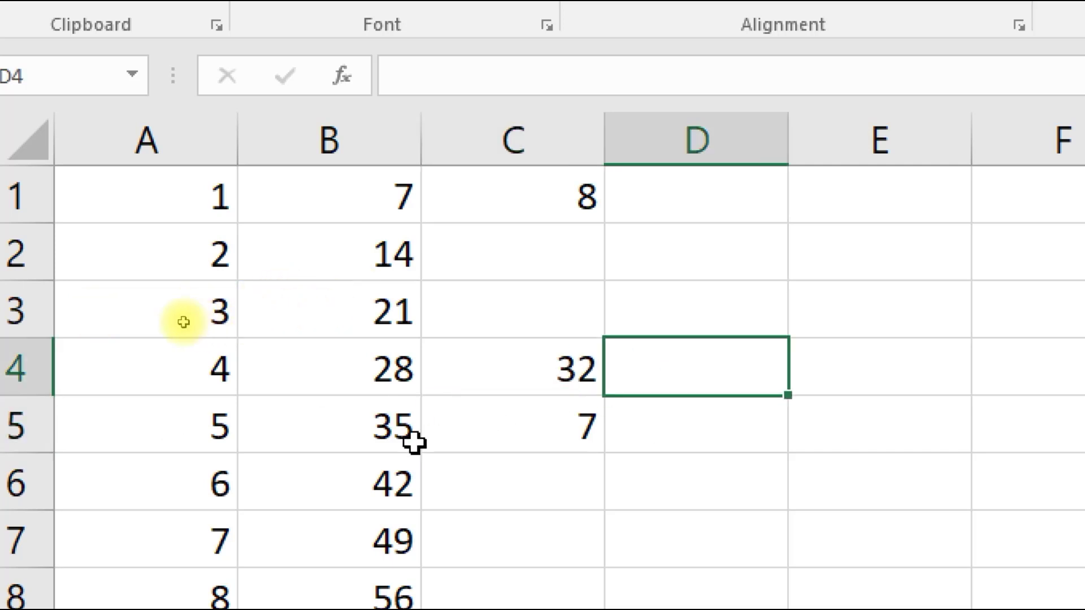
Step: Enter the formula =(A4+B4)*C4 in cell D4 to multiply the row's bracketed sum by C4
click(151, 379)
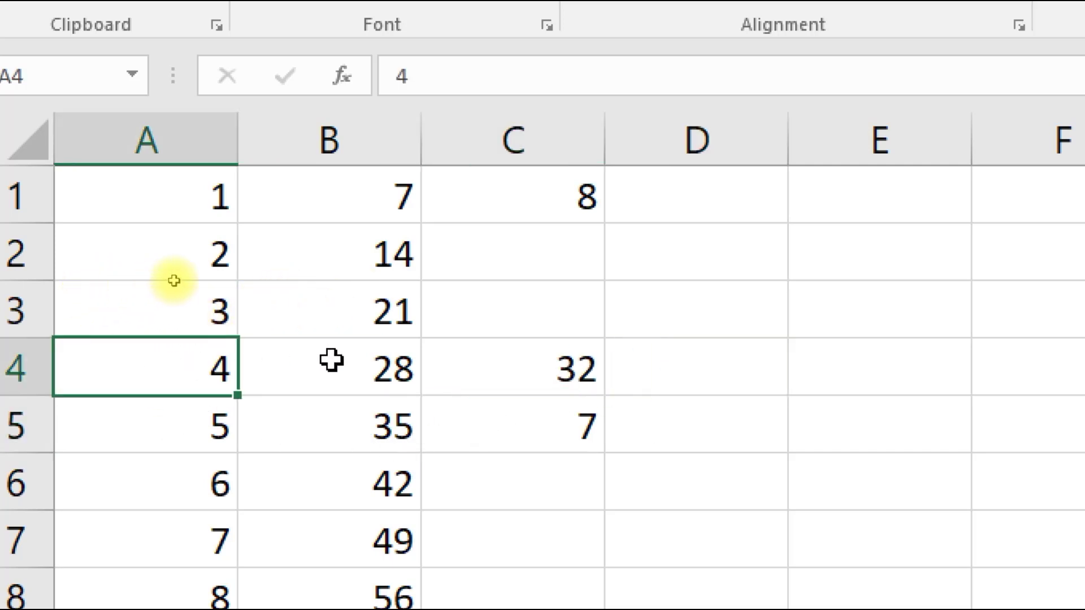
click(362, 361)
click(485, 364)
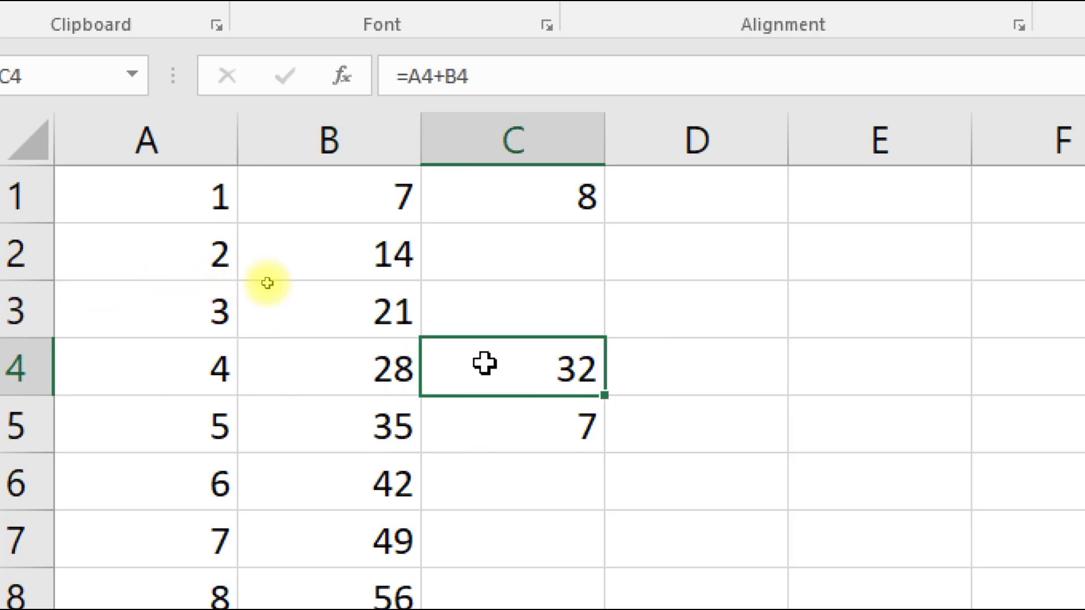
click(634, 371)
text(=)
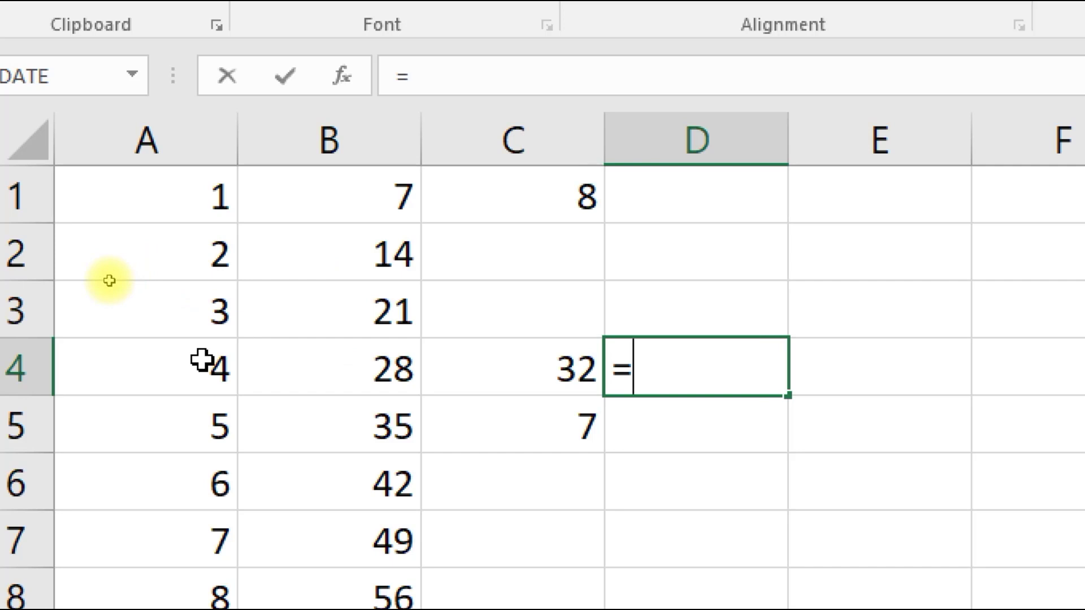
text(()
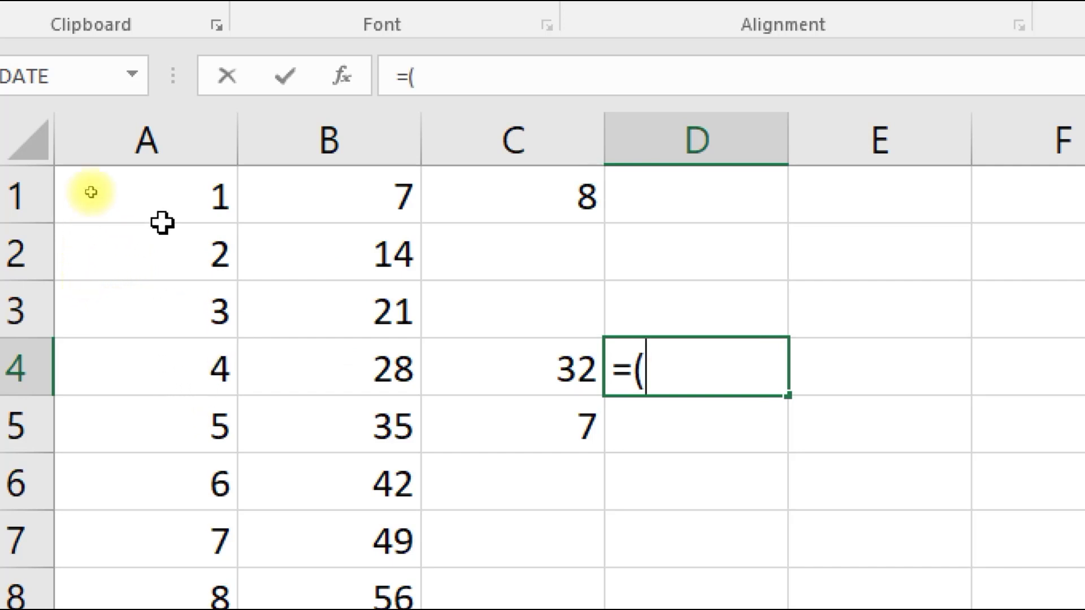
click(169, 365)
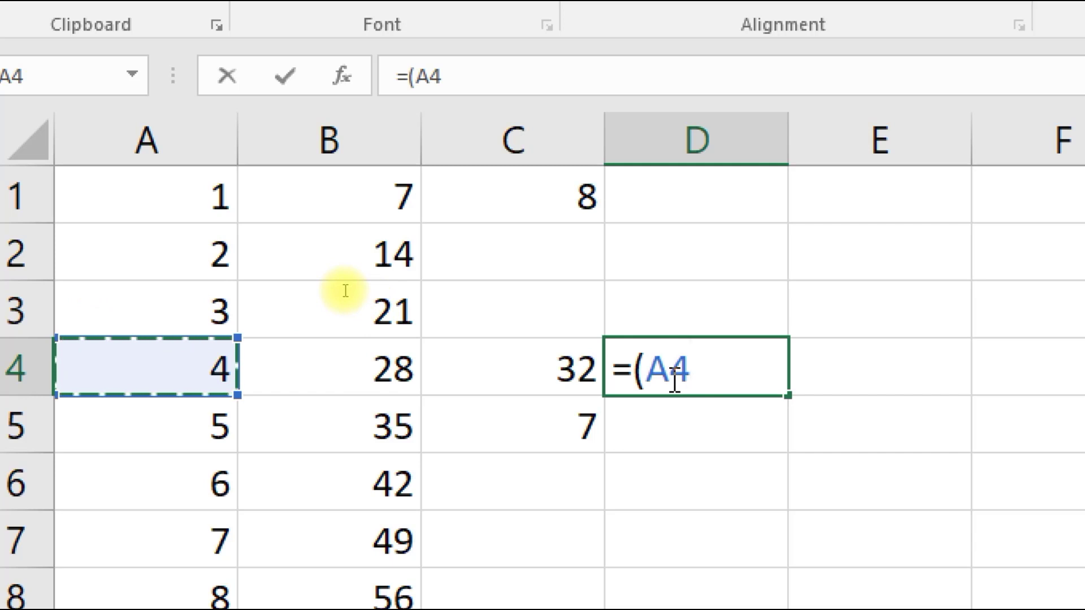
text(+)
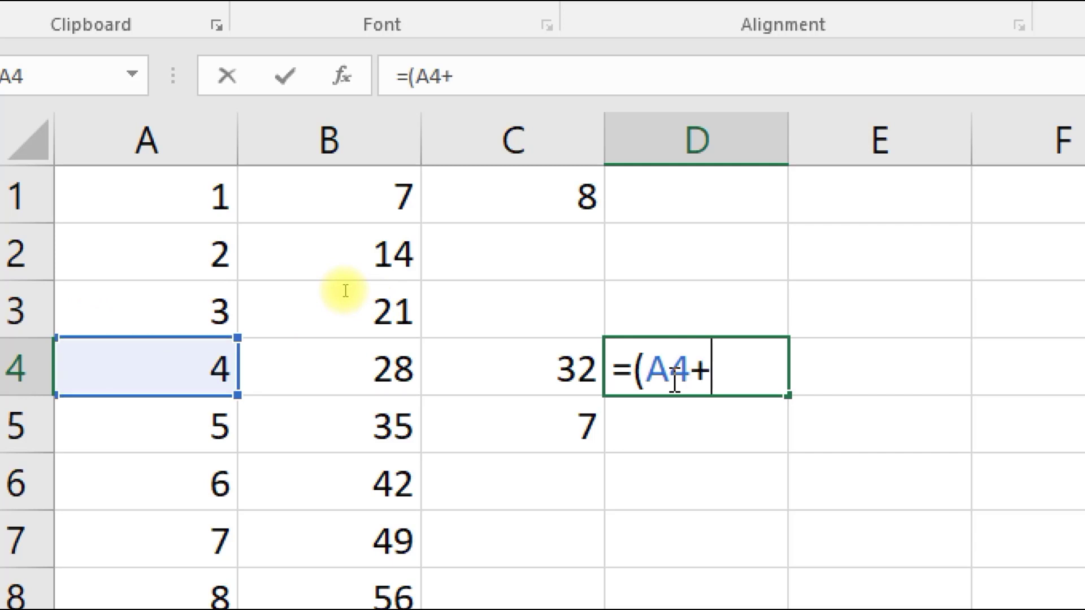
click(356, 367)
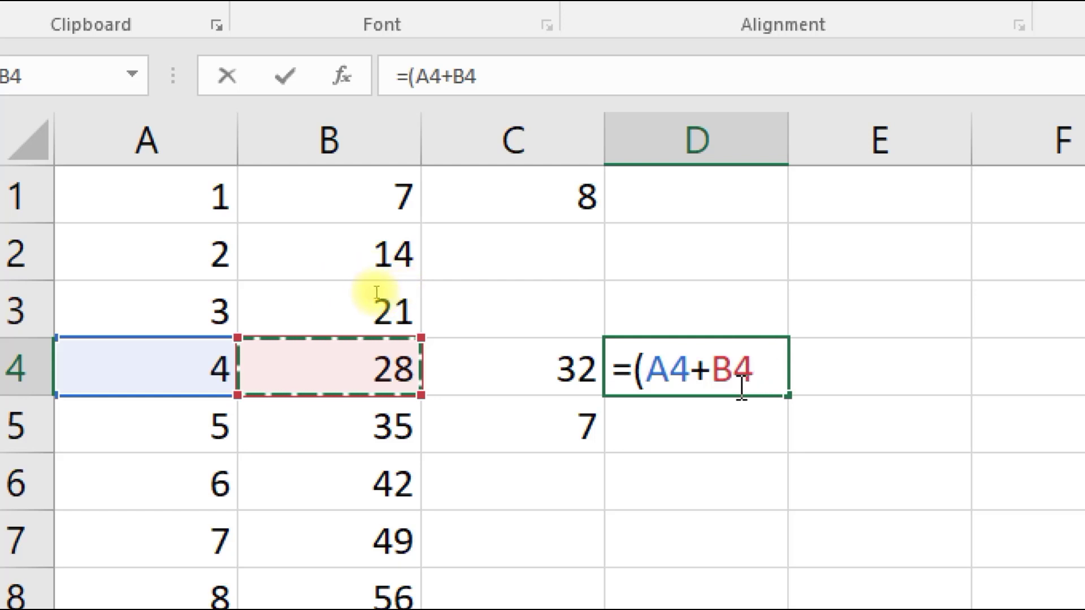
text())
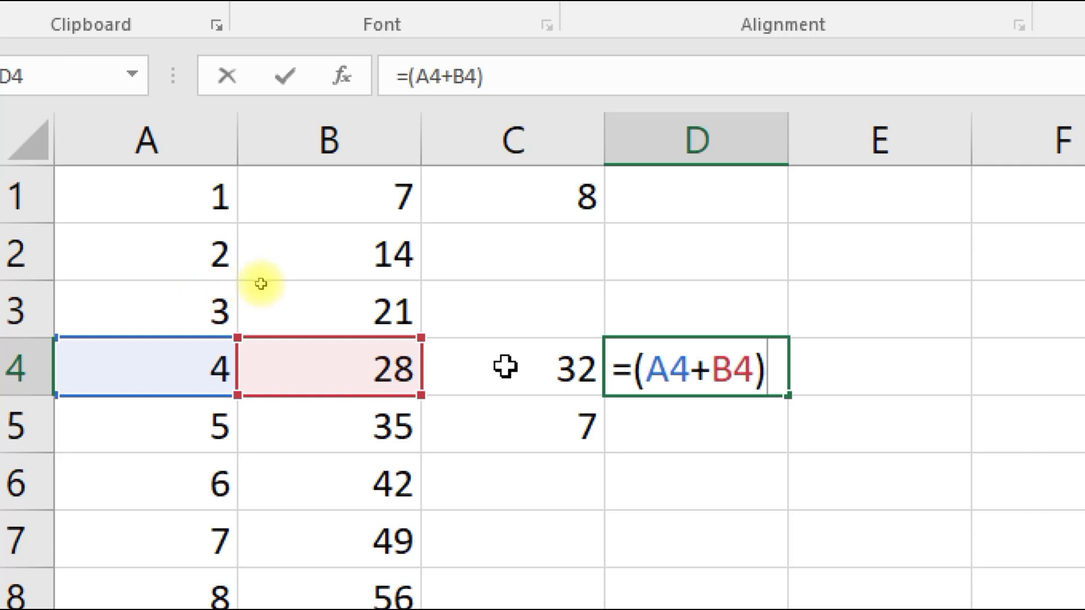
text(*)
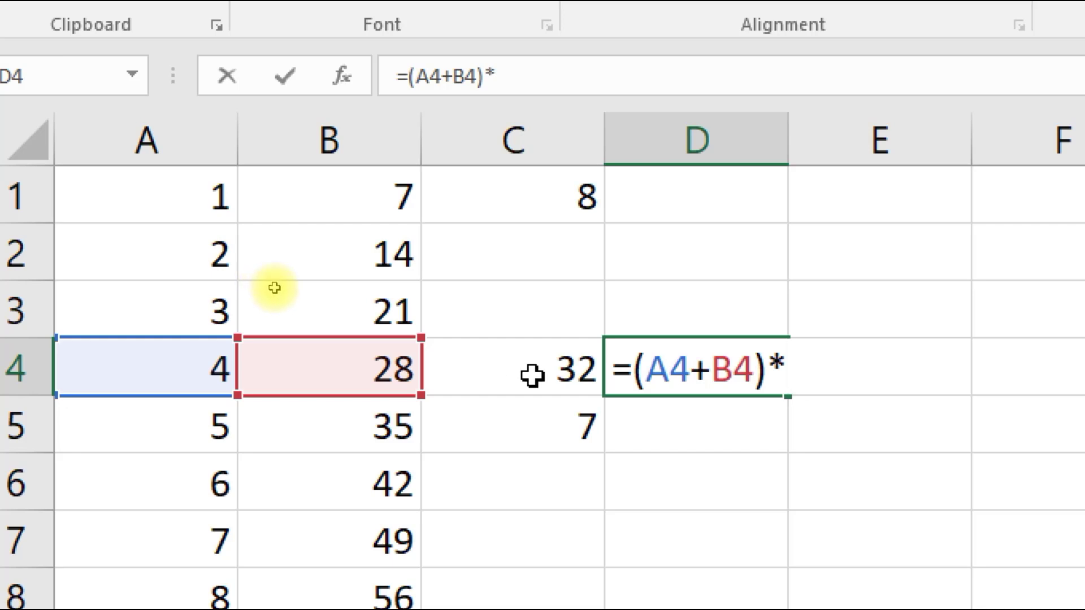
click(532, 373)
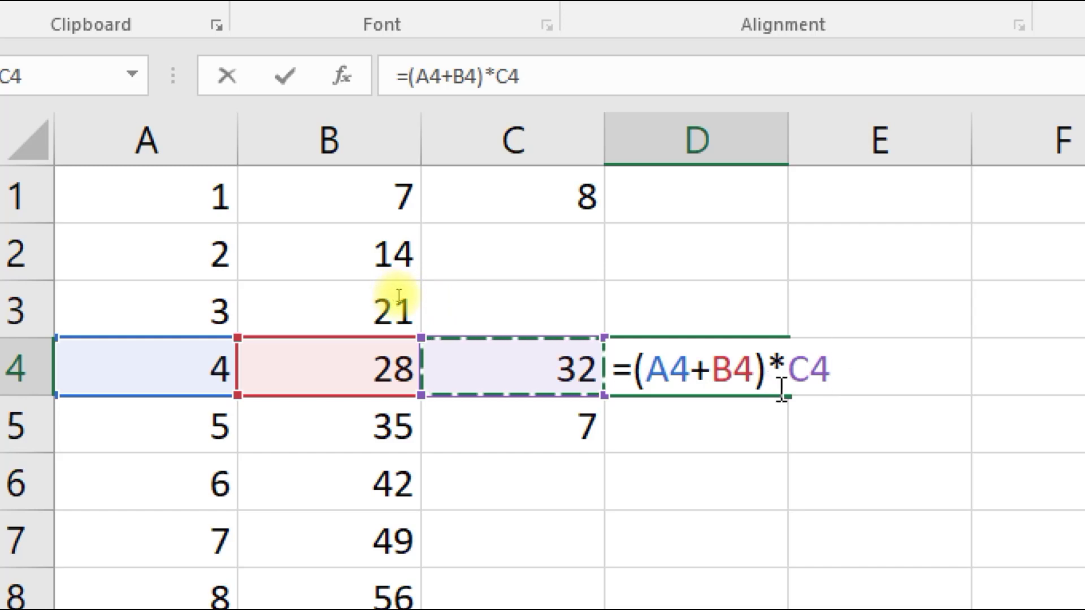
key(Return)
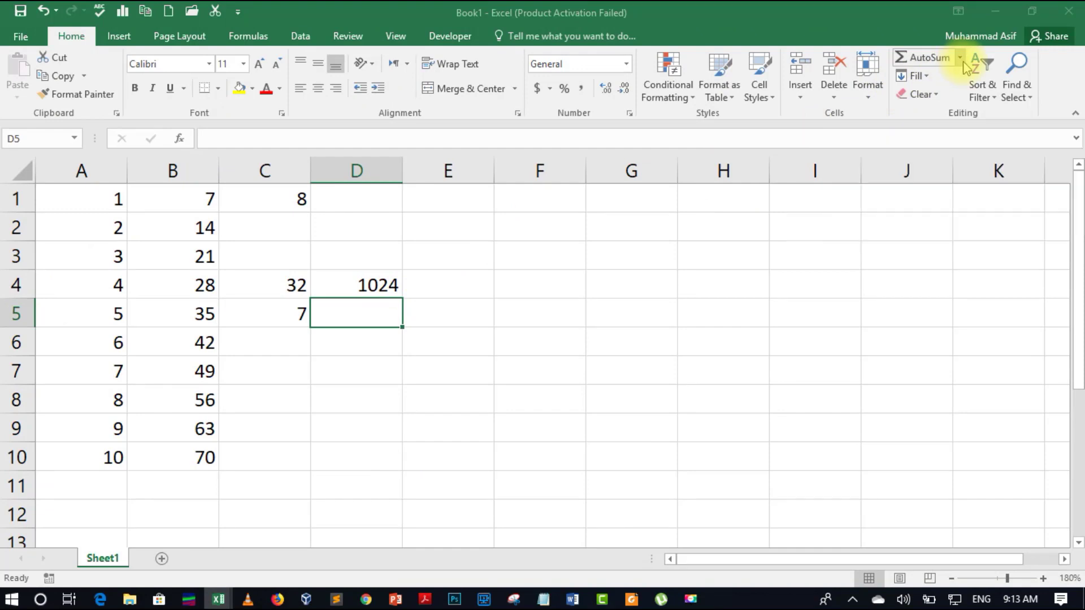
Step: Try an AutoSum of cell D4 in cell D5
click(920, 71)
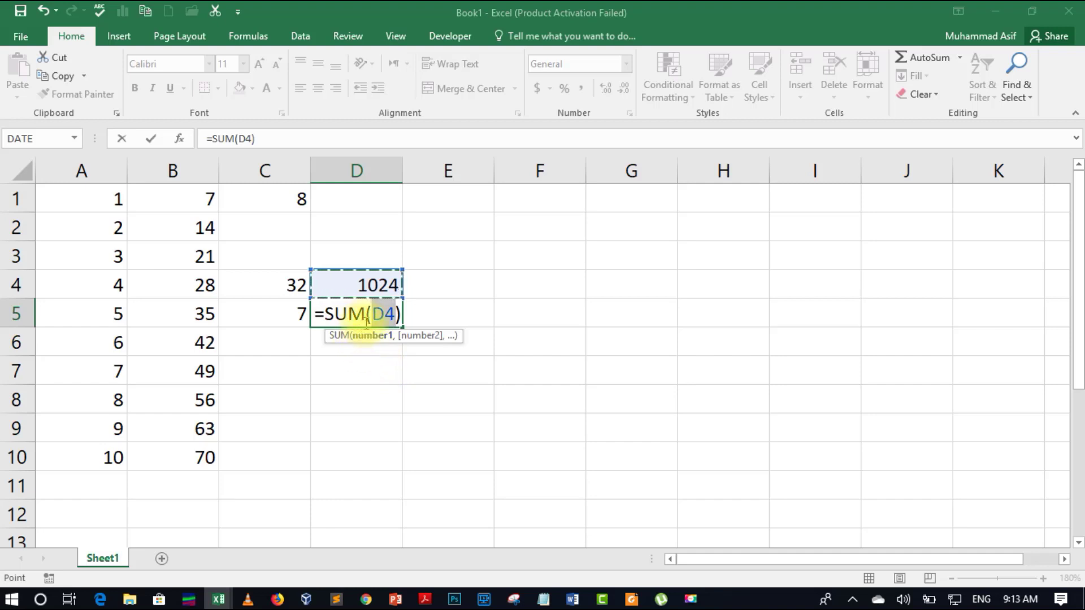
key(Escape)
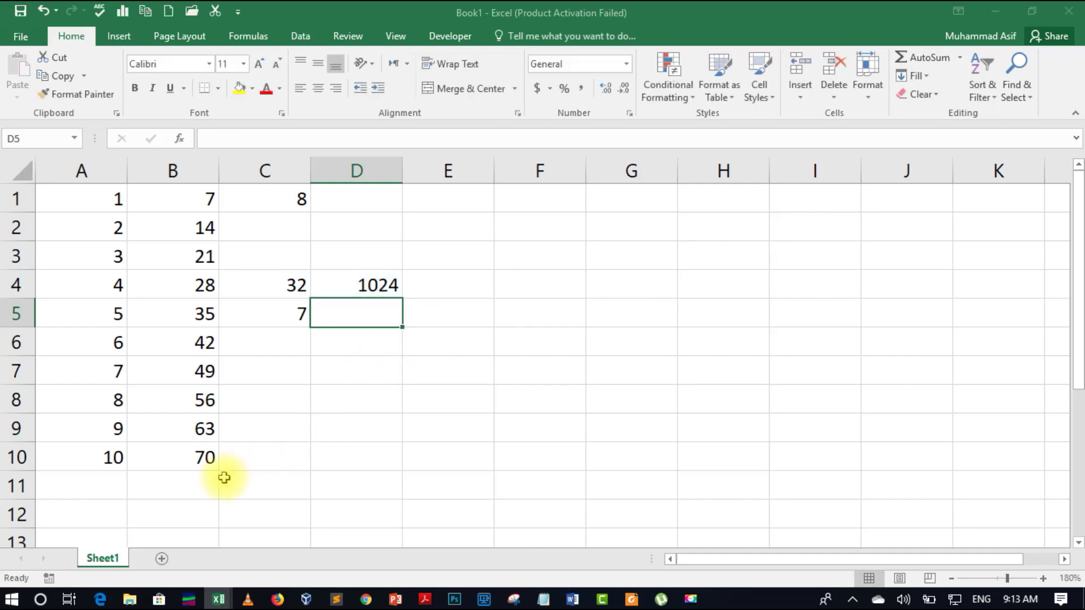
Step: Add up the range B1:B10 in cell B11 with AutoSum
click(212, 462)
click(209, 478)
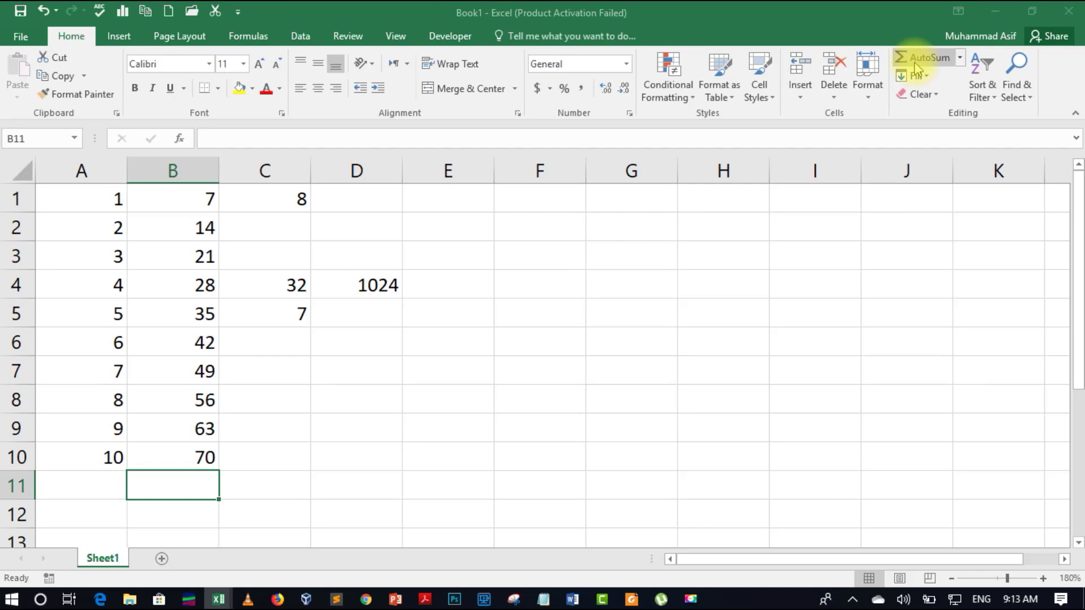
click(916, 73)
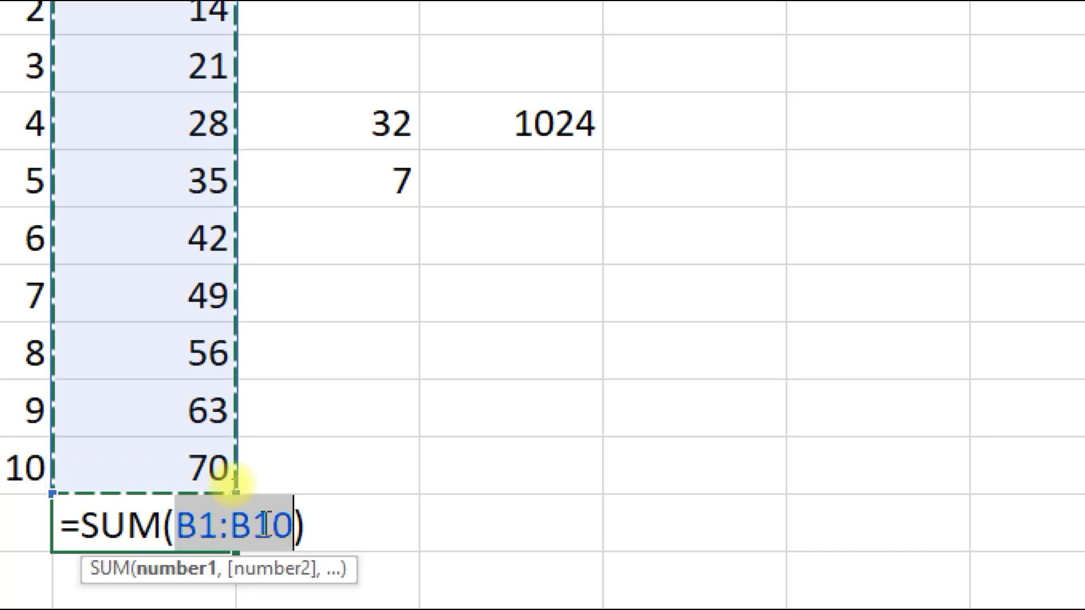
key(Return)
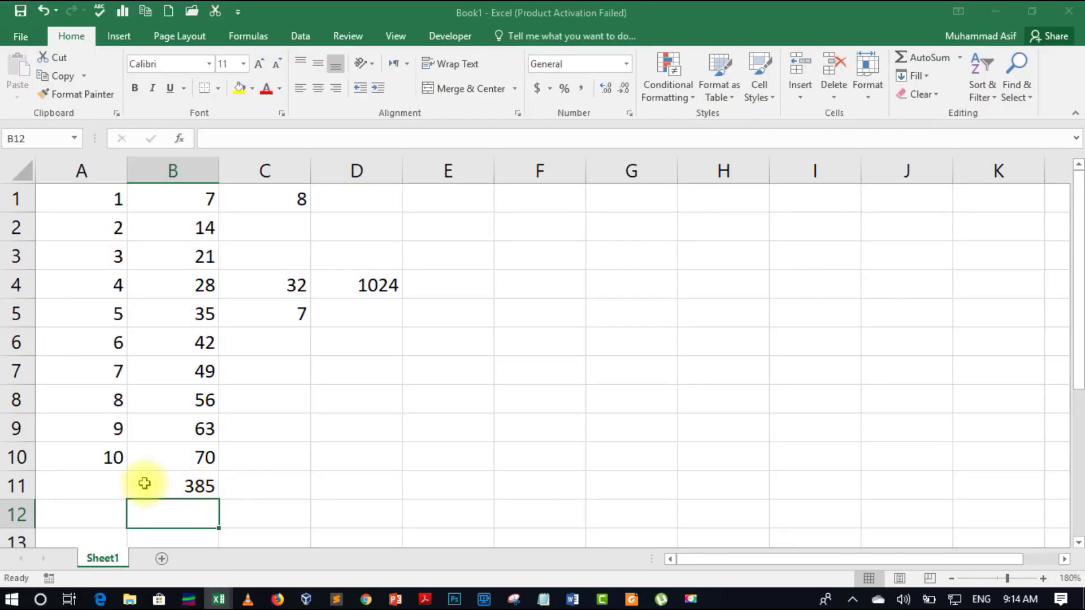
Step: Try the formula =sum(A1:A10) with a written-out range in cell A11, and undo the entry
click(104, 480)
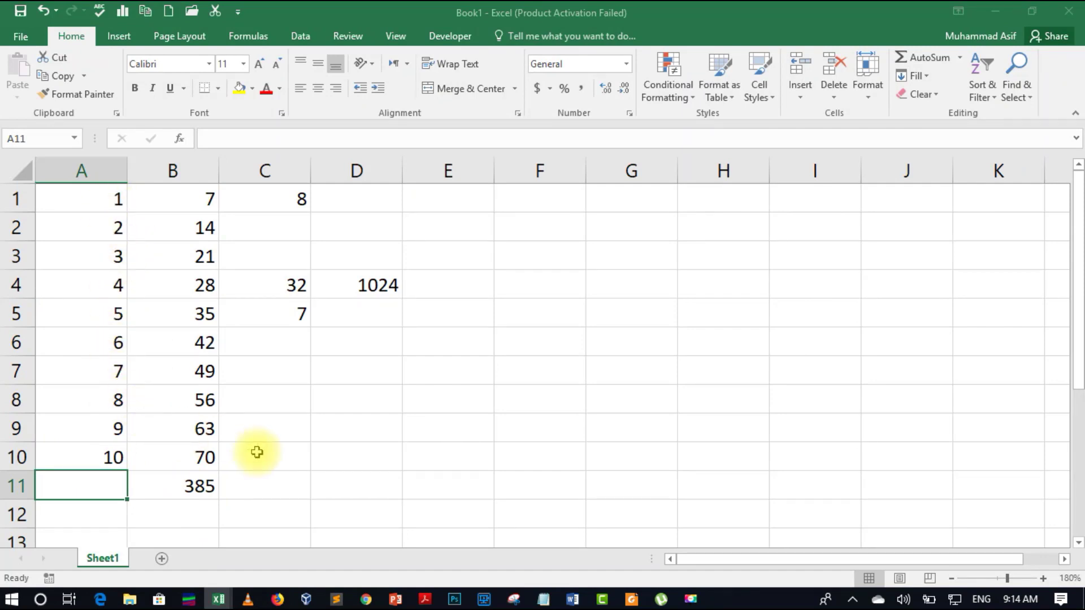
text(=)
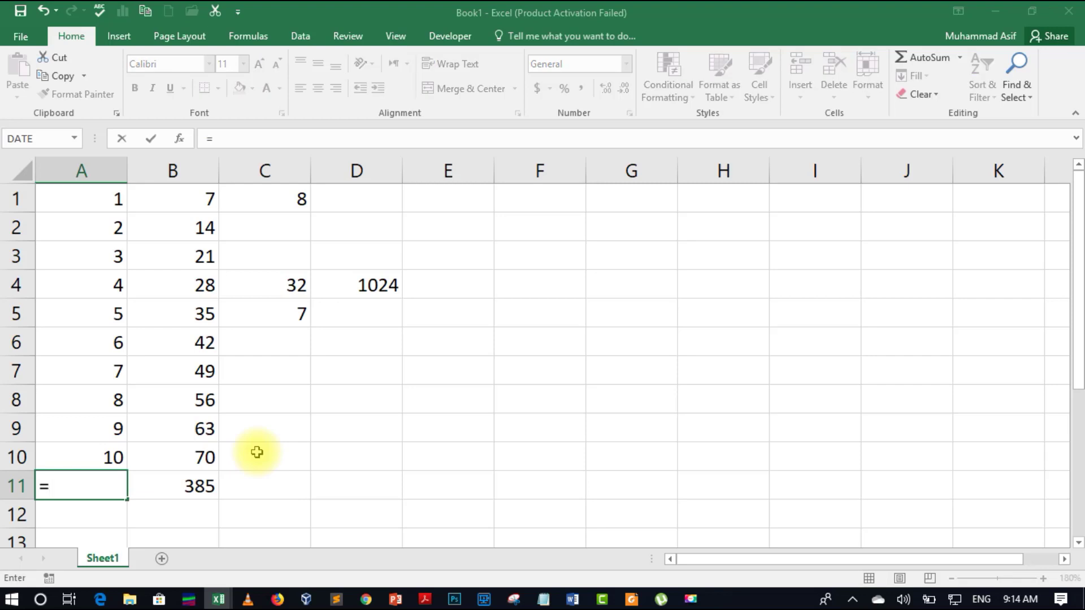
text(sum)
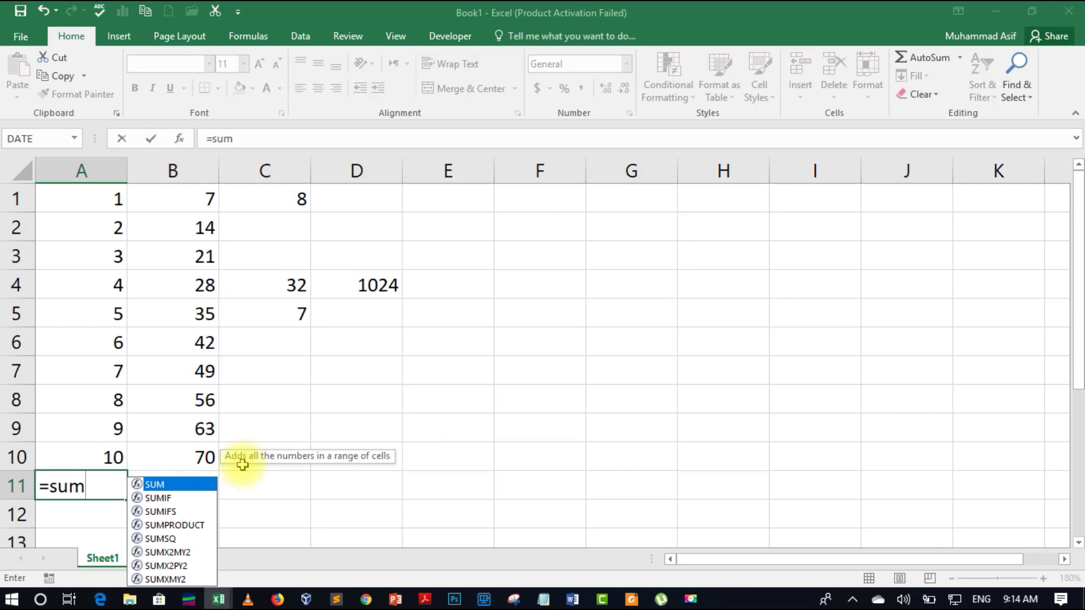
text(()
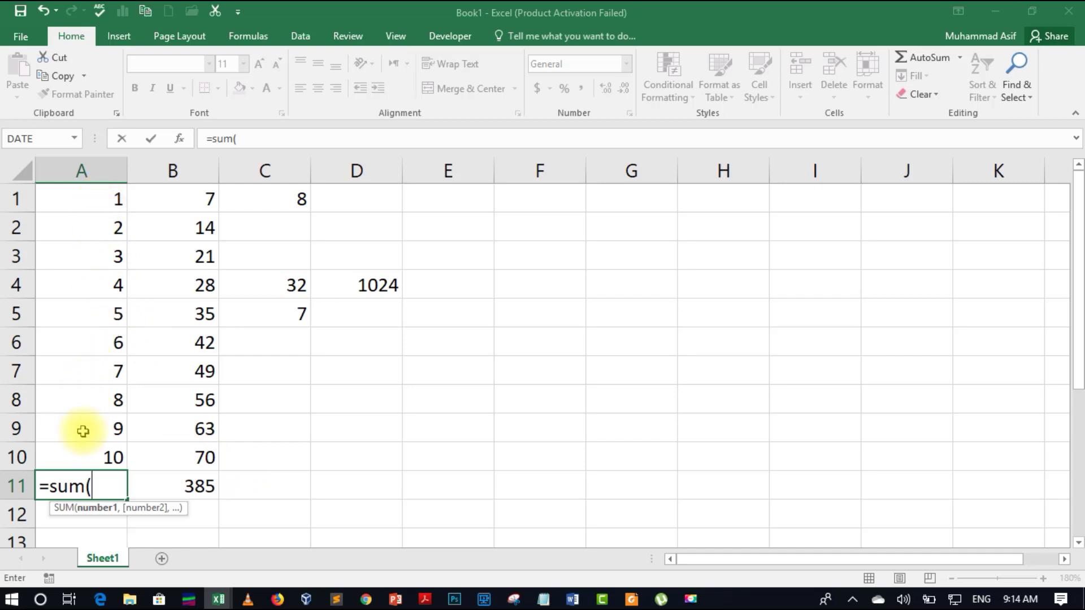
text(A)
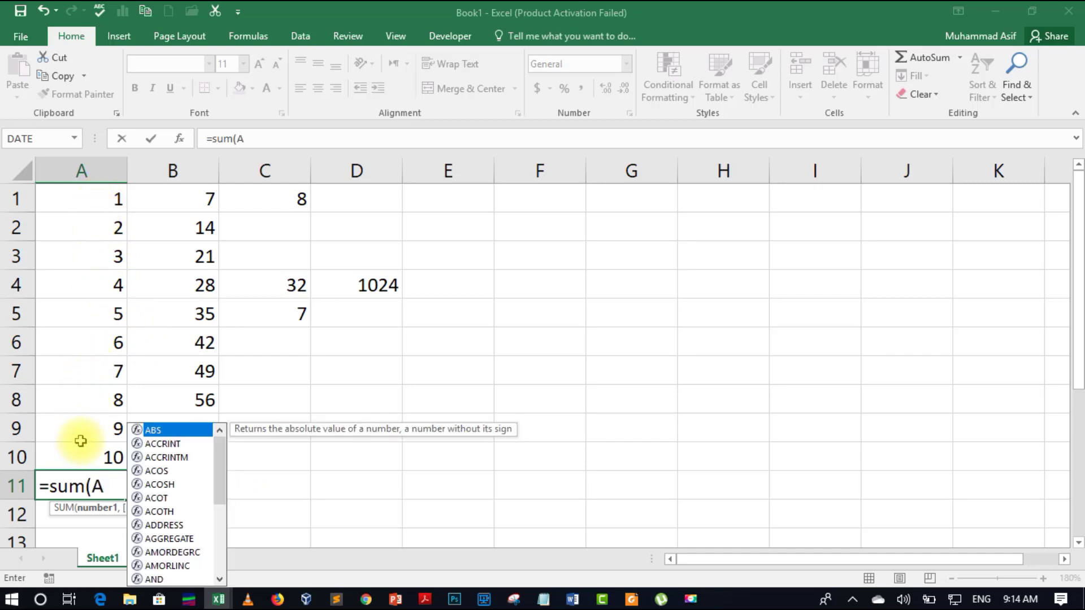
text(1)
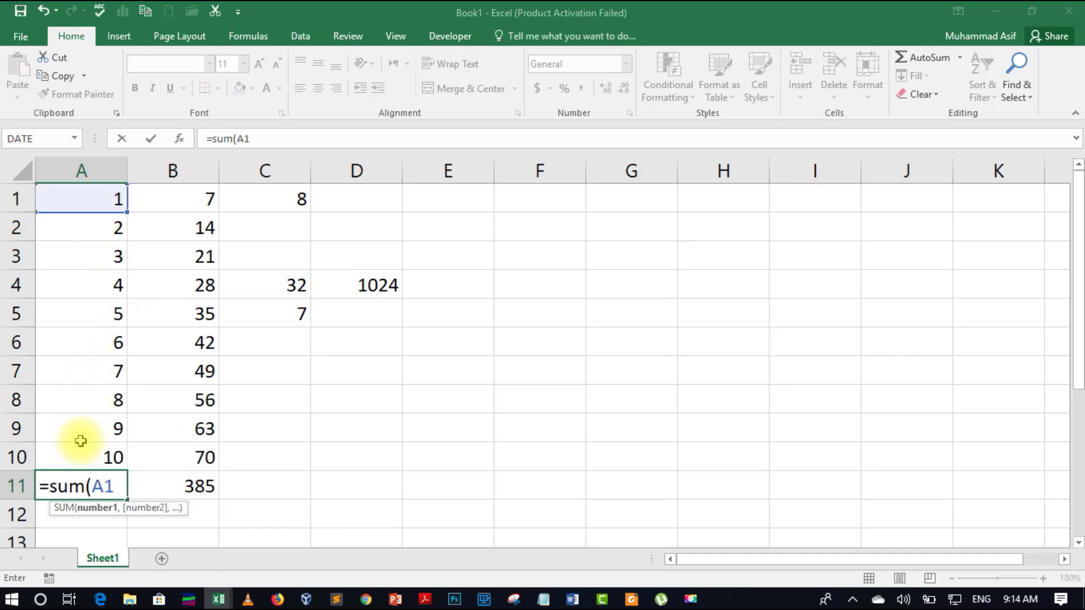
text(:A10))
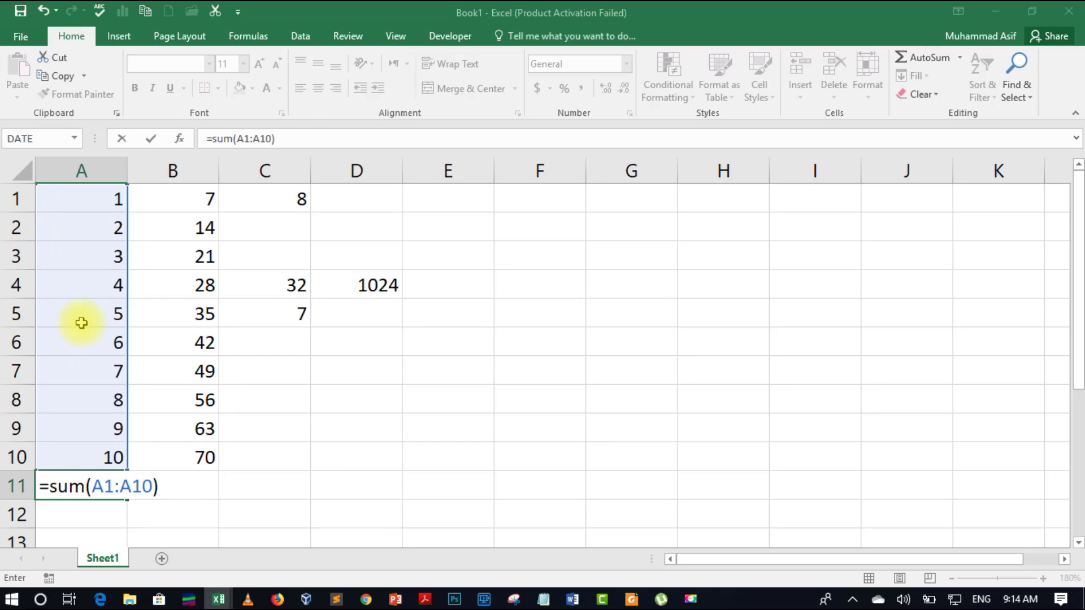
key(Return)
key(Up)
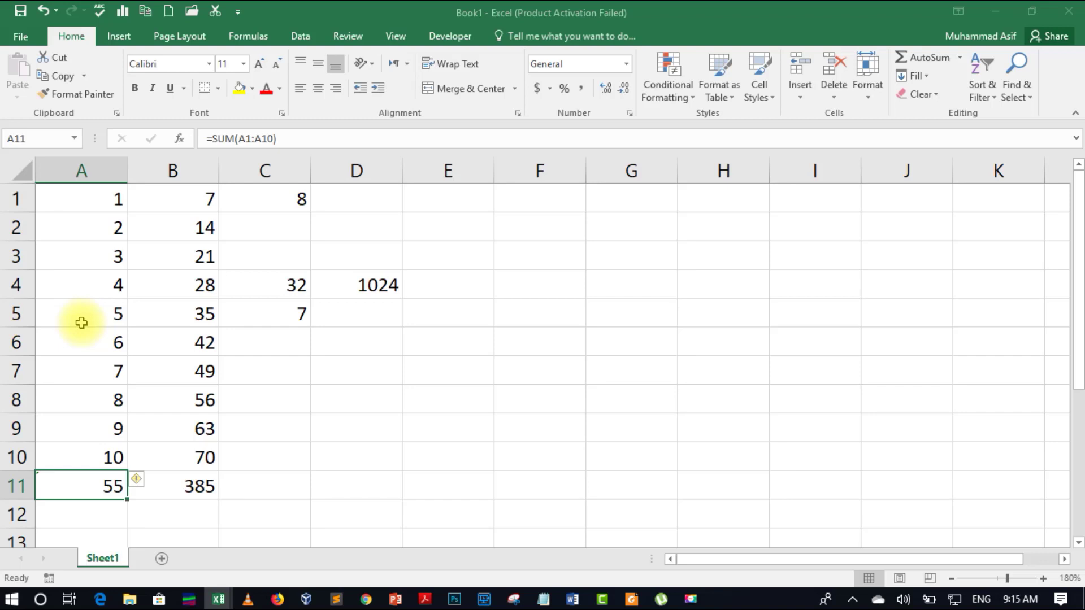
key(ctrl+z)
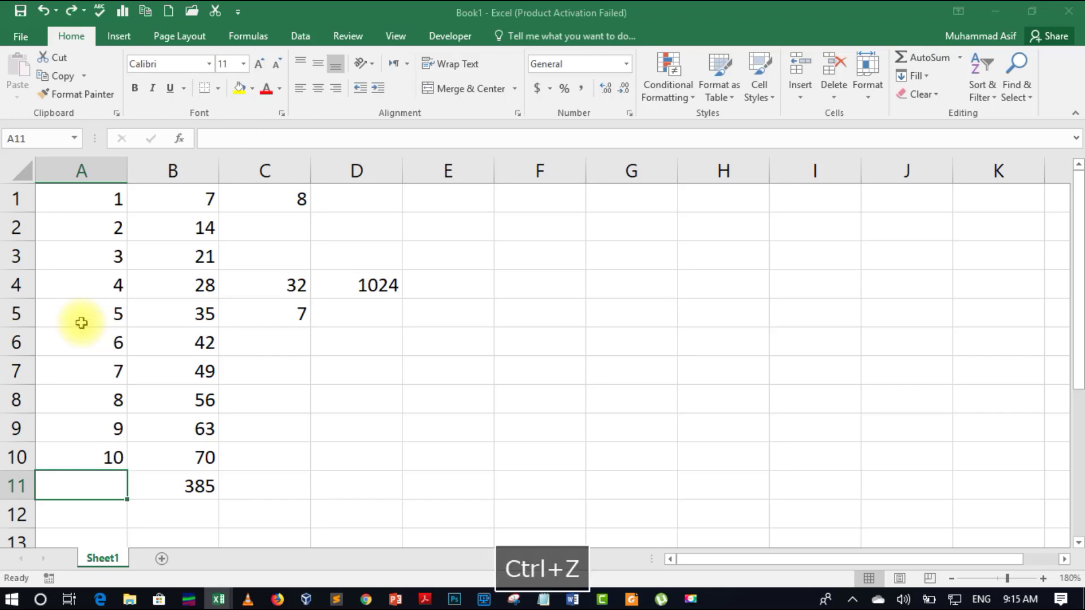
Step: Enter the formula =sum(A1:A10) in cell A11, picking the range from the sheet
text(=sun)
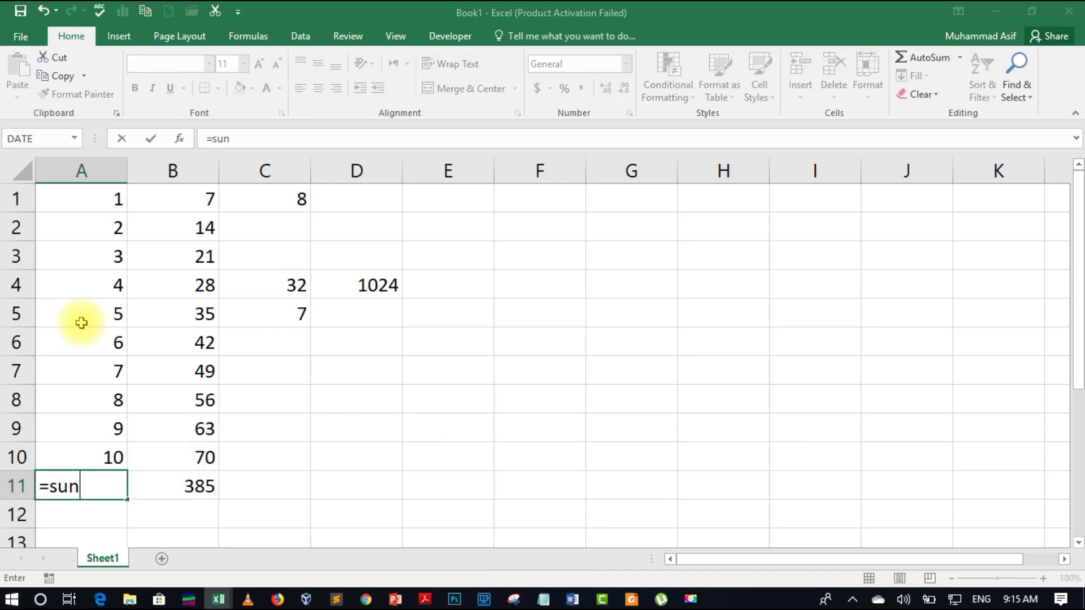
key(BackSpace)
text(,)
key(BackSpace)
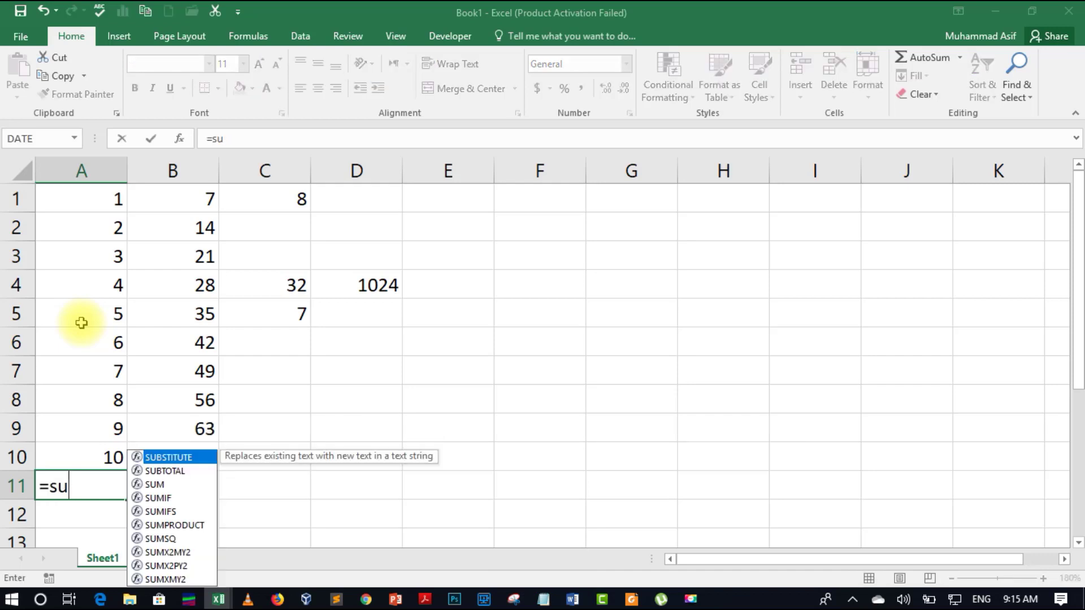
text(m)
text(()
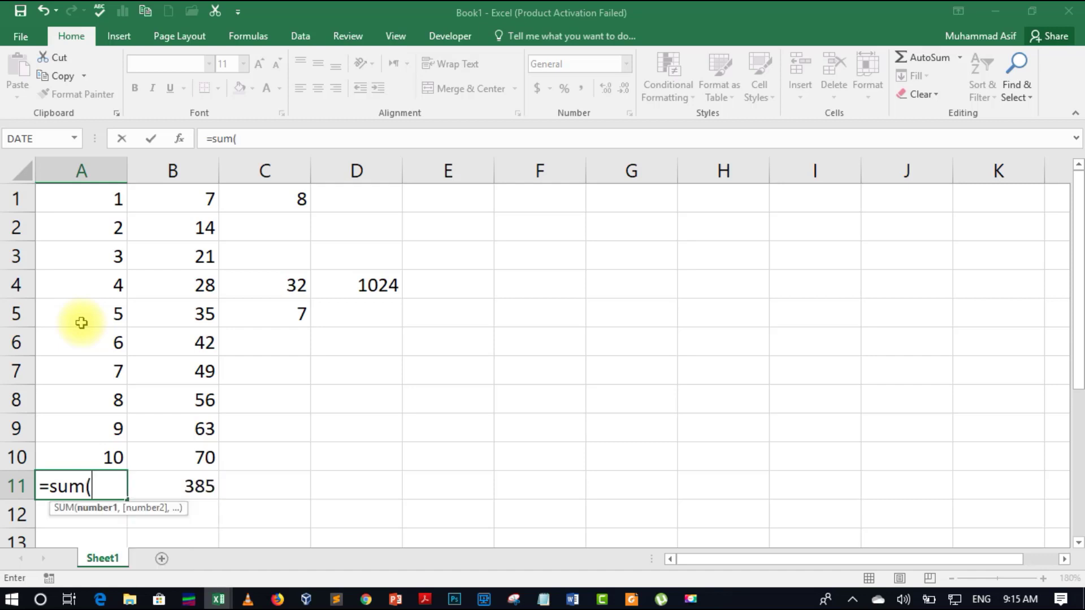
drag(92, 199, 79, 453)
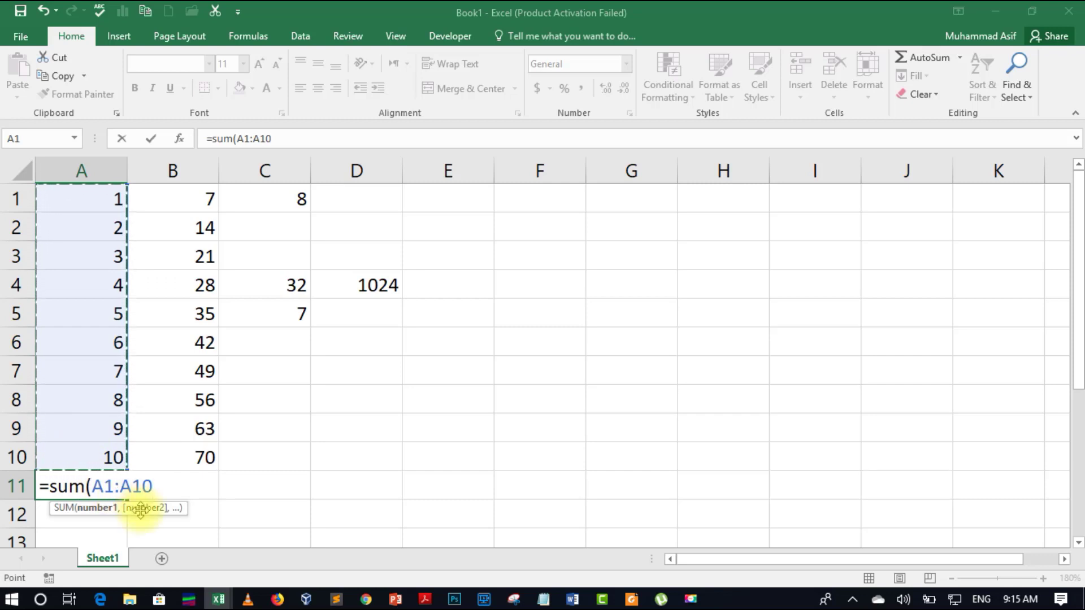
text())
key(Return)
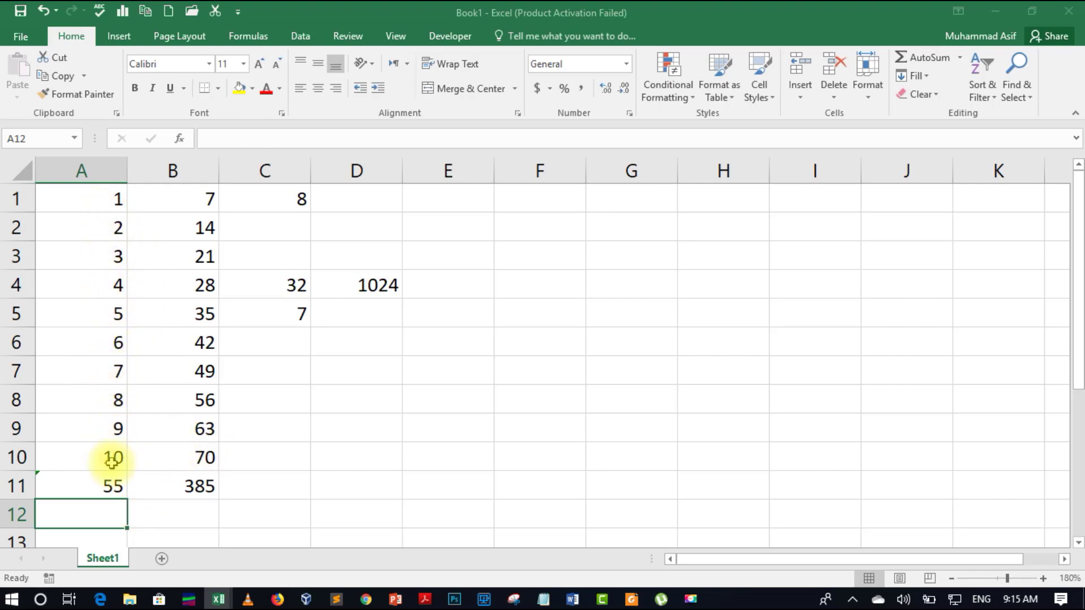
Step: Review the formulas in cells C4, D4 and C5 and the values in B1:B3, B6 and B9
click(286, 286)
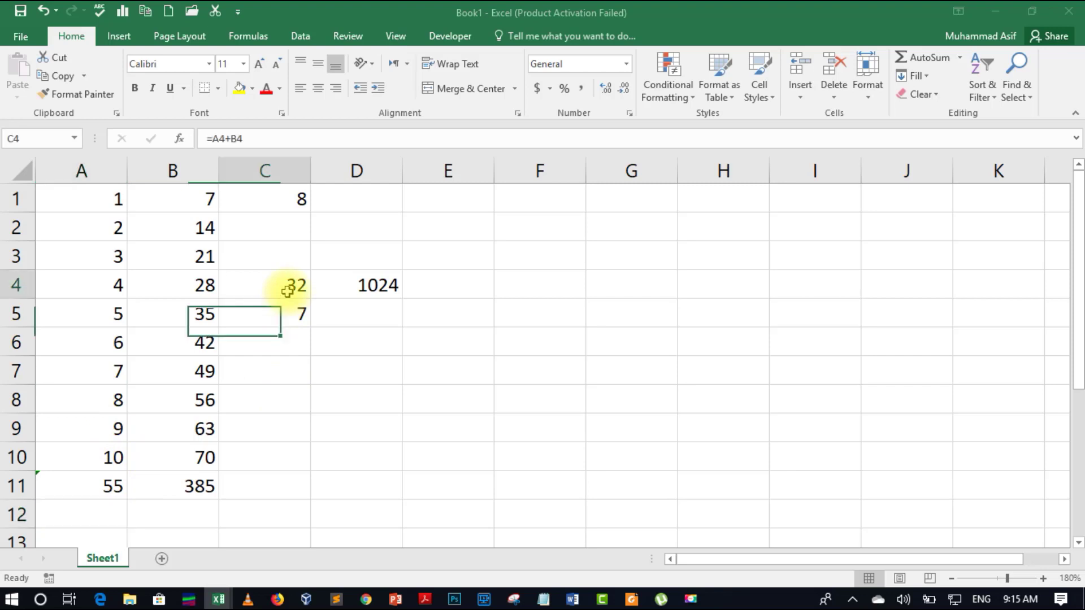
click(356, 283)
click(294, 317)
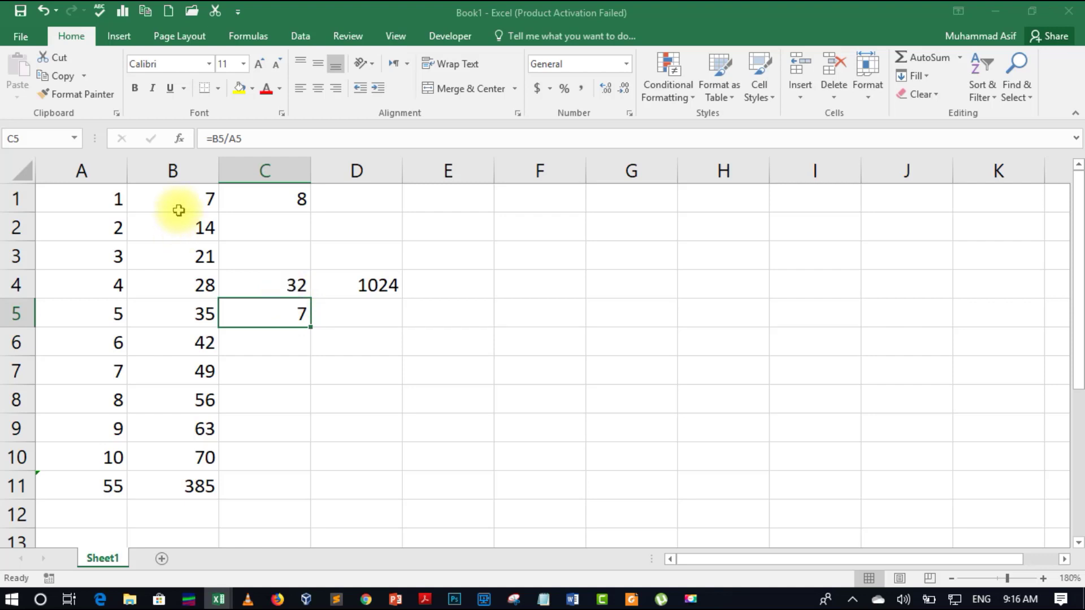
drag(174, 198, 174, 259)
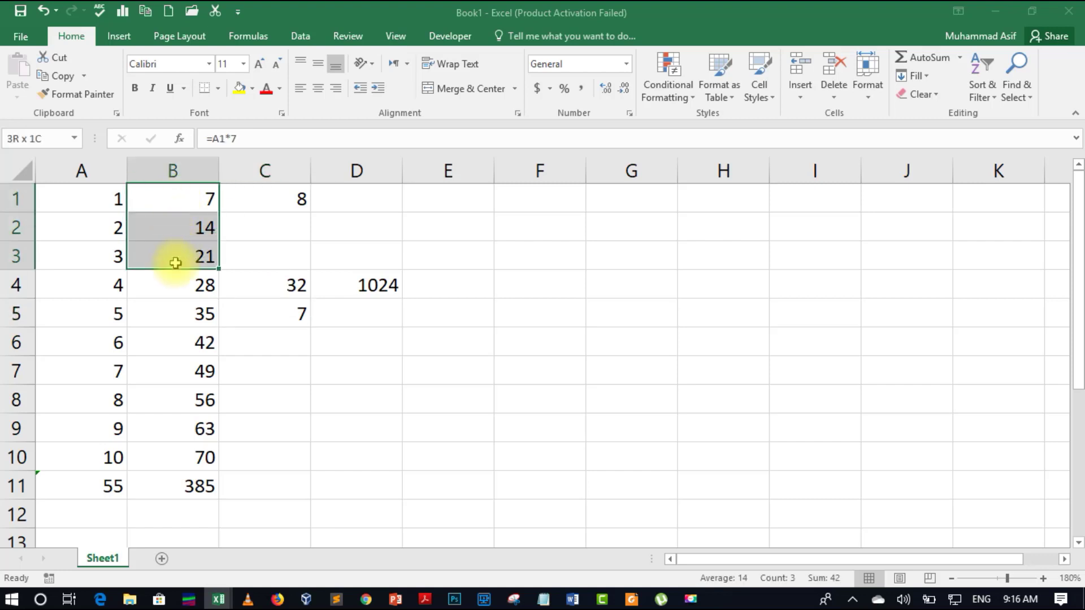
click(178, 295)
click(175, 346)
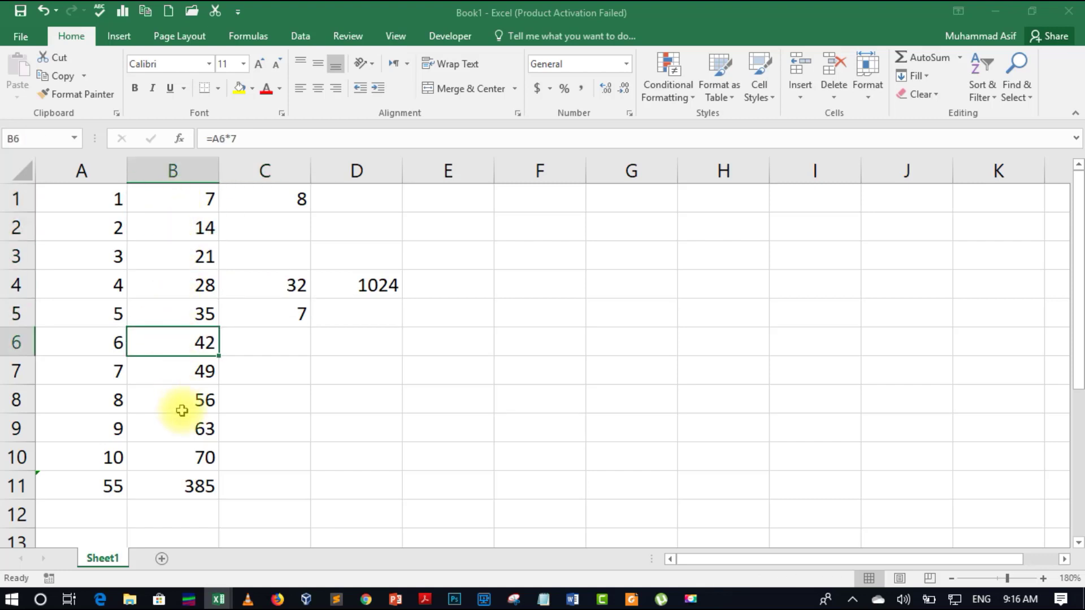
click(176, 435)
Step: Enter the formula =sum(B1:B3,B6,B9) in cell D8 to total the non-adjacent column B cells
click(343, 400)
text(=)
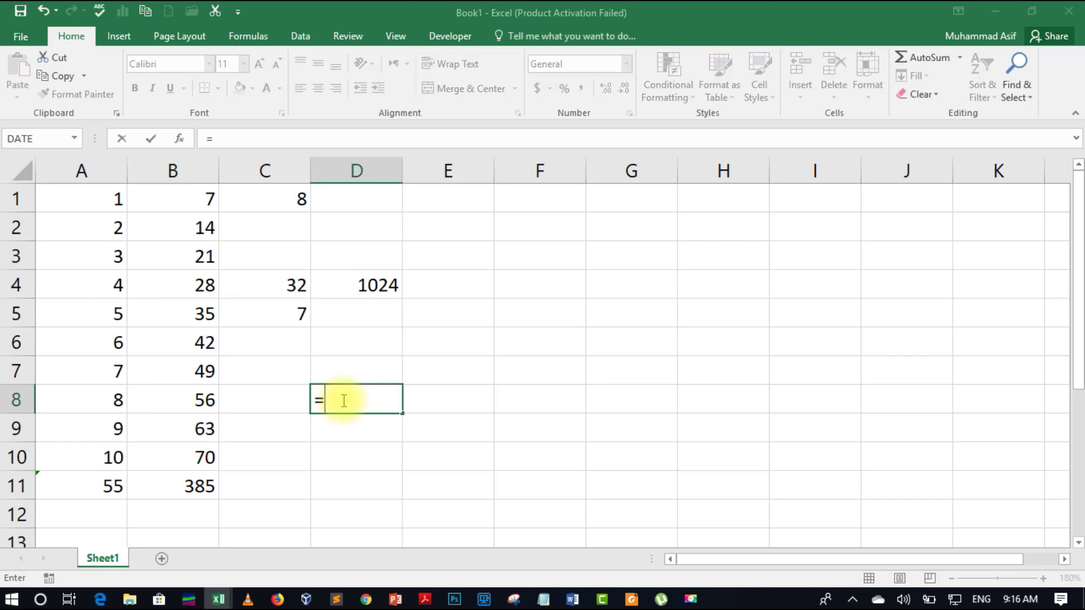
text(su)
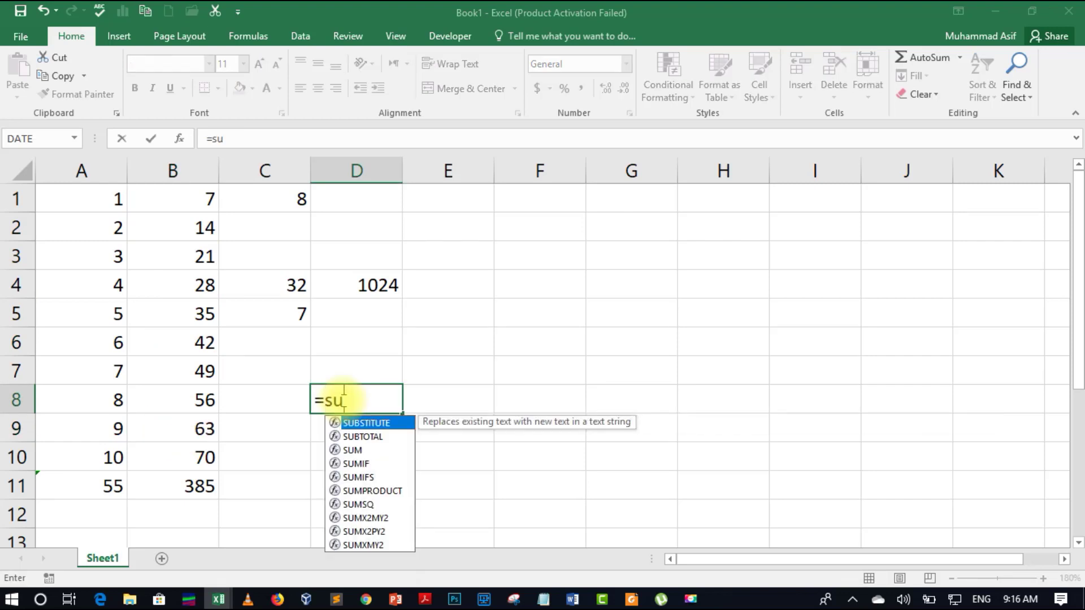
text(m9)
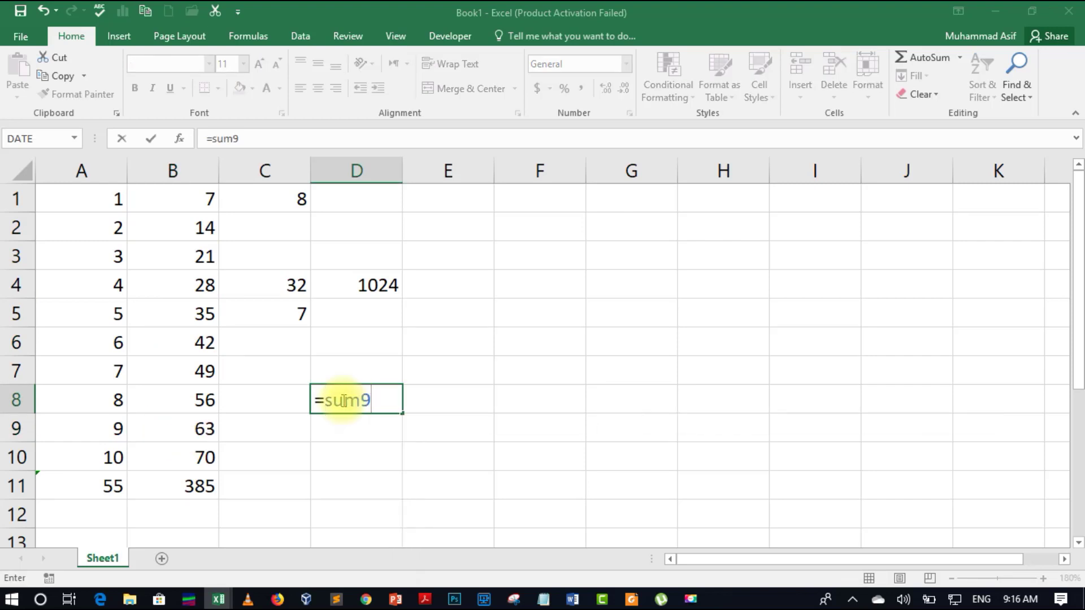
key(BackSpace)
text(()
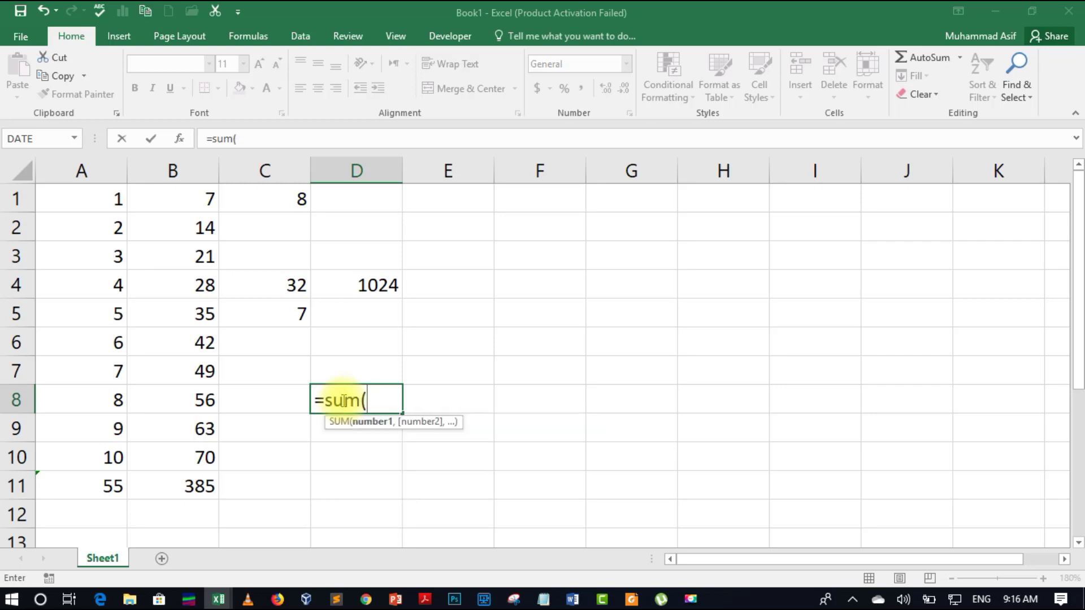
drag(188, 200, 190, 252)
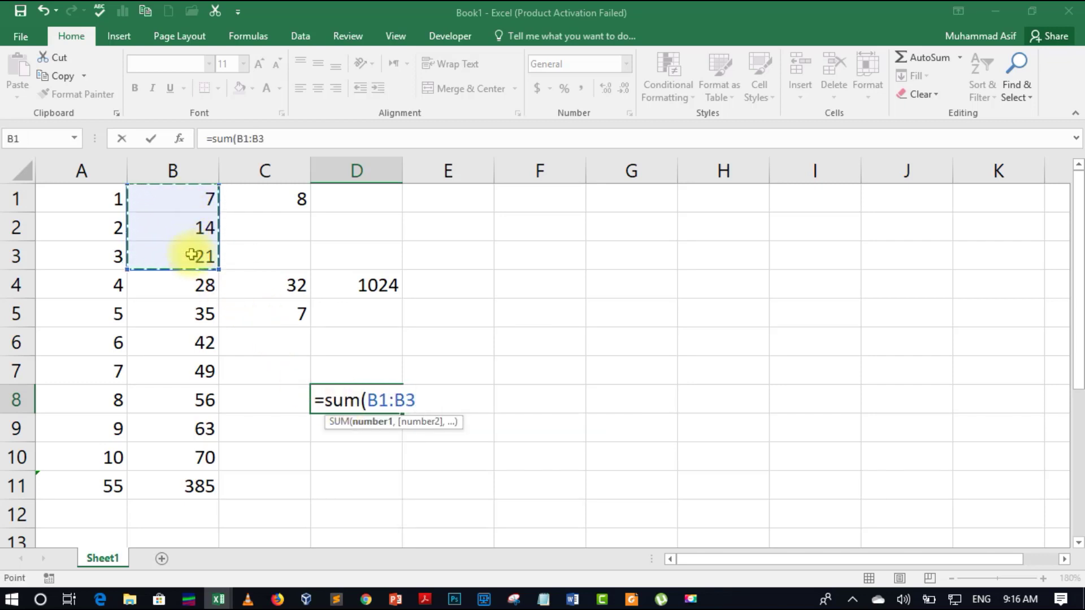
text(,)
click(197, 341)
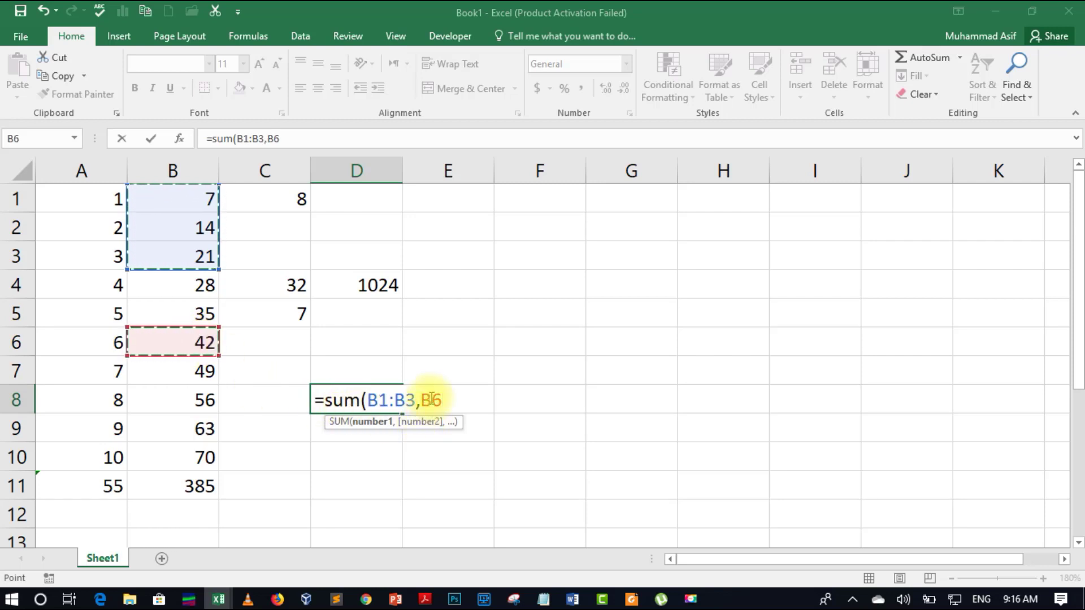
text(,)
click(197, 431)
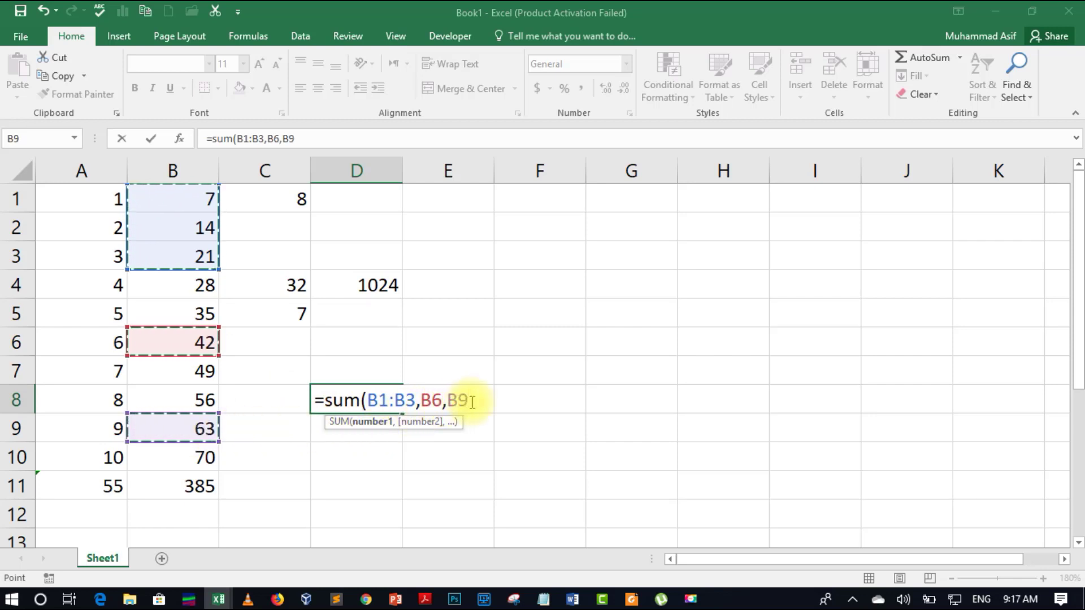
text())
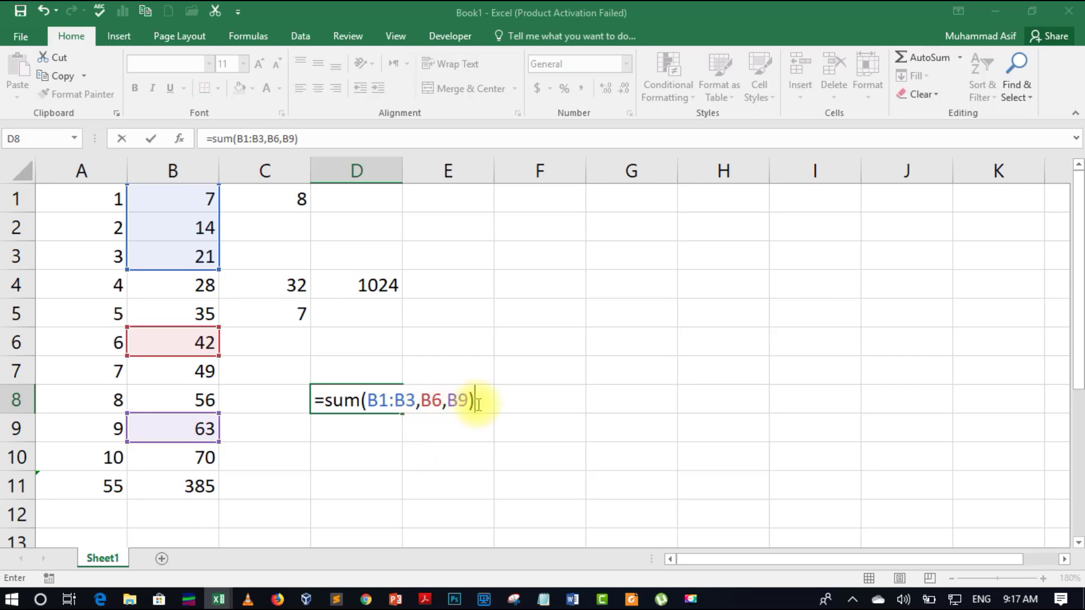
key(Return)
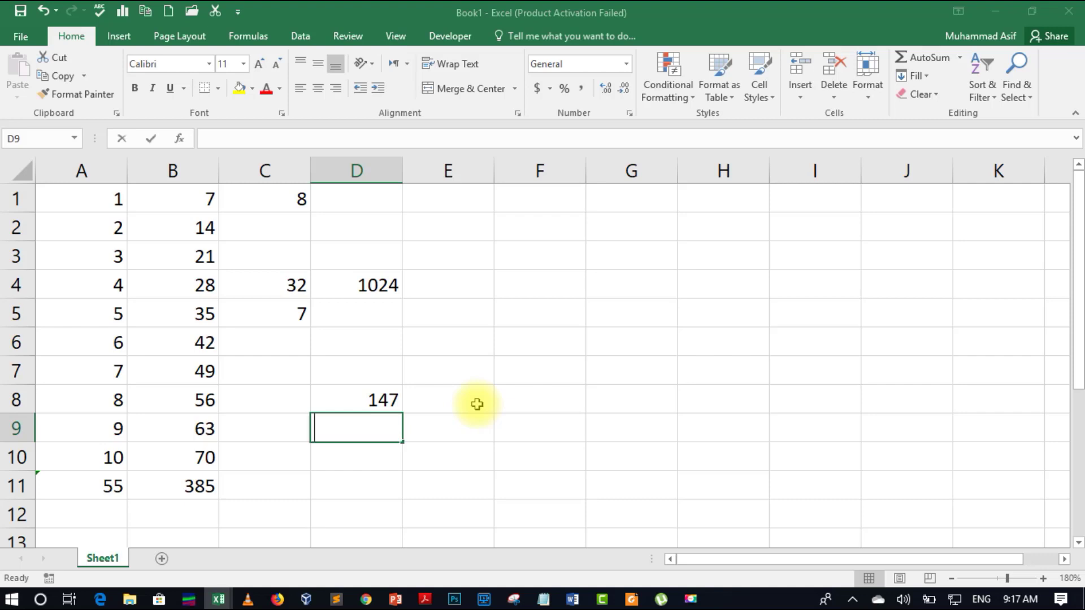
Step: Enter the formula =B1+B2+B3+B6+B9 in cell D9, picking each column B cell from the sheet
text(=)
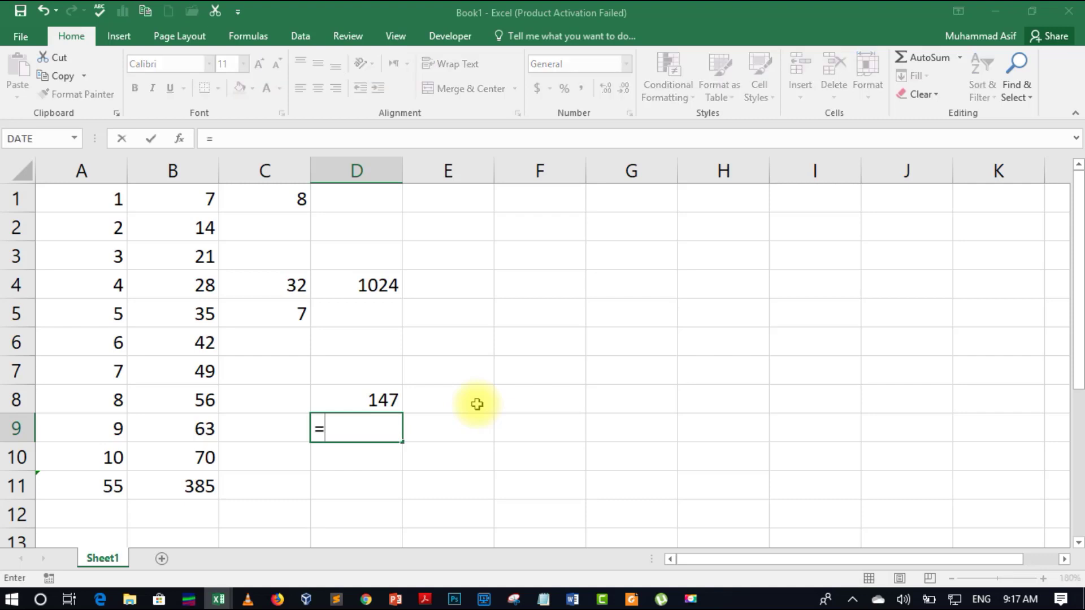
click(213, 196)
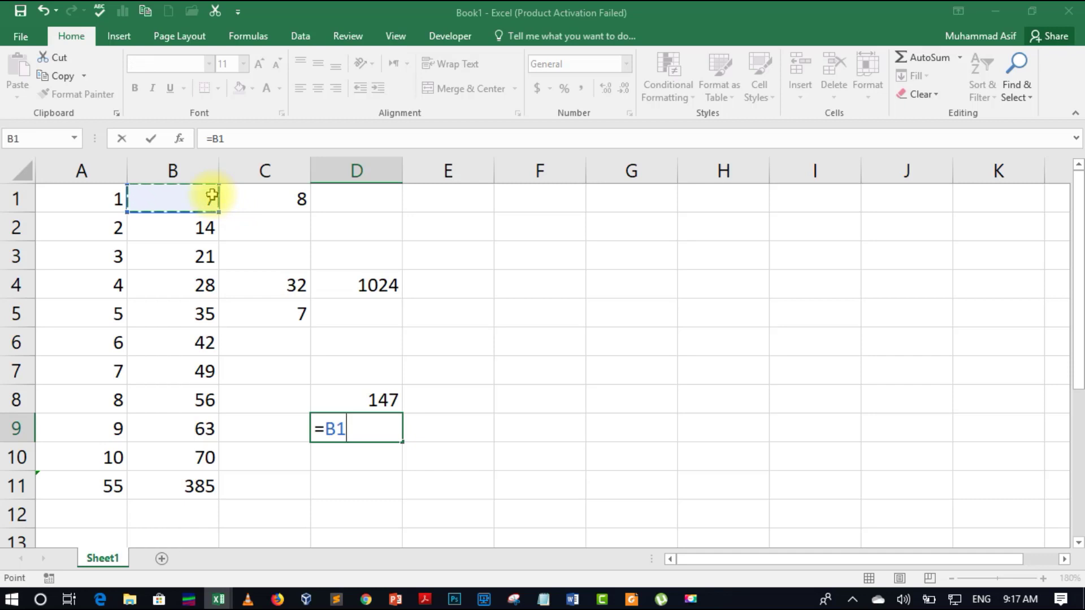
text(+)
click(201, 227)
text(+)
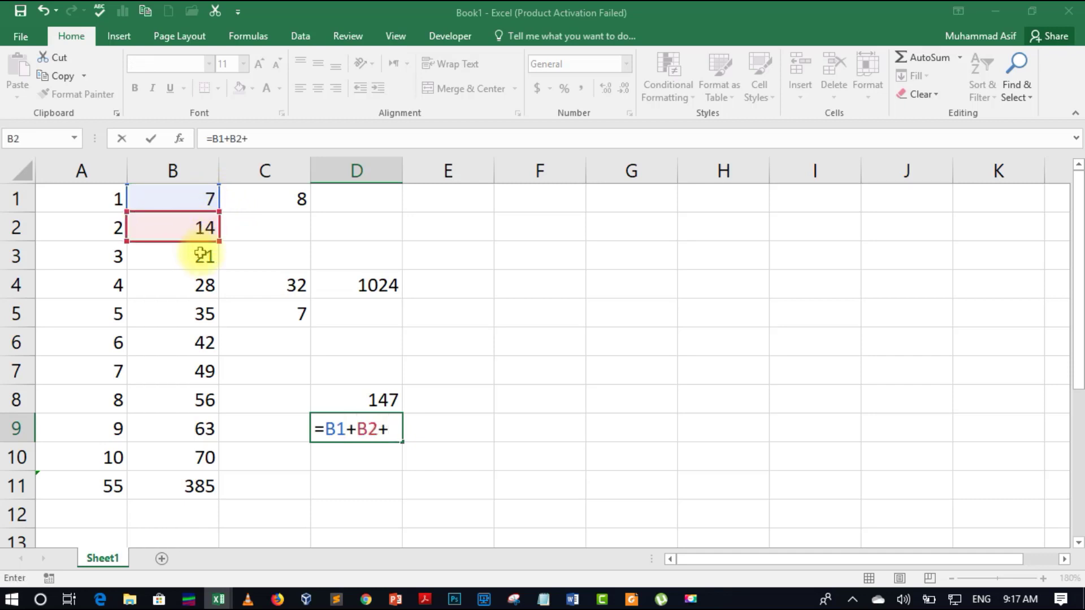
click(201, 254)
text(+)
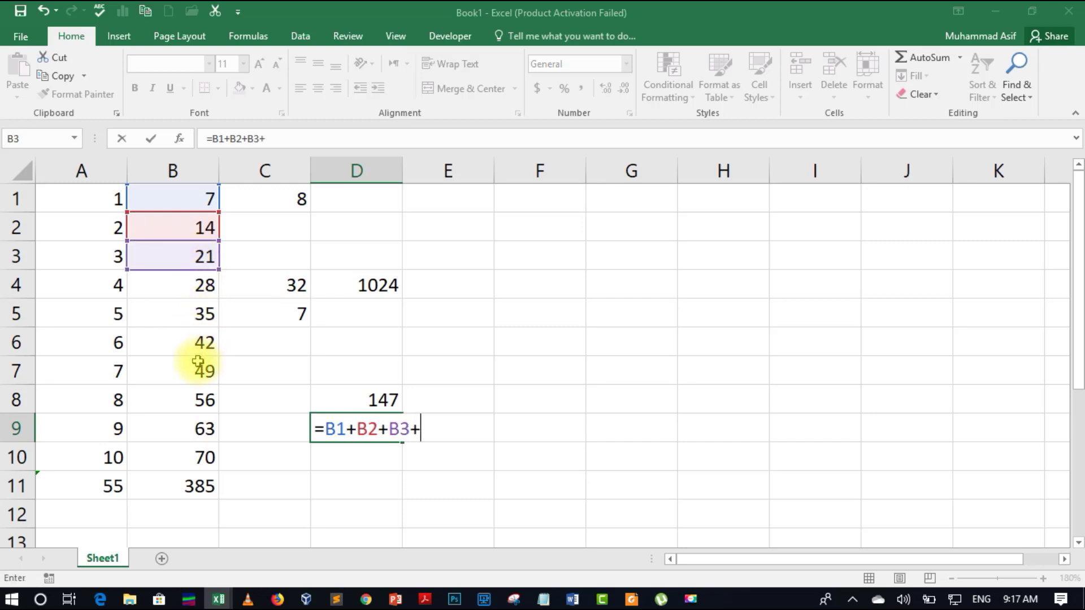
click(191, 342)
text(+)
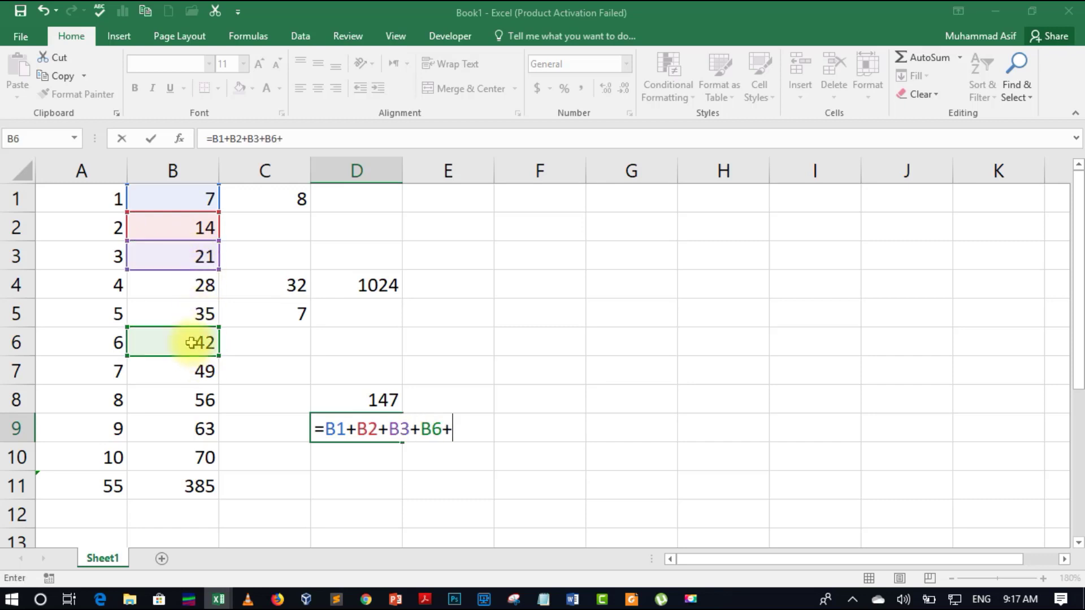
click(195, 429)
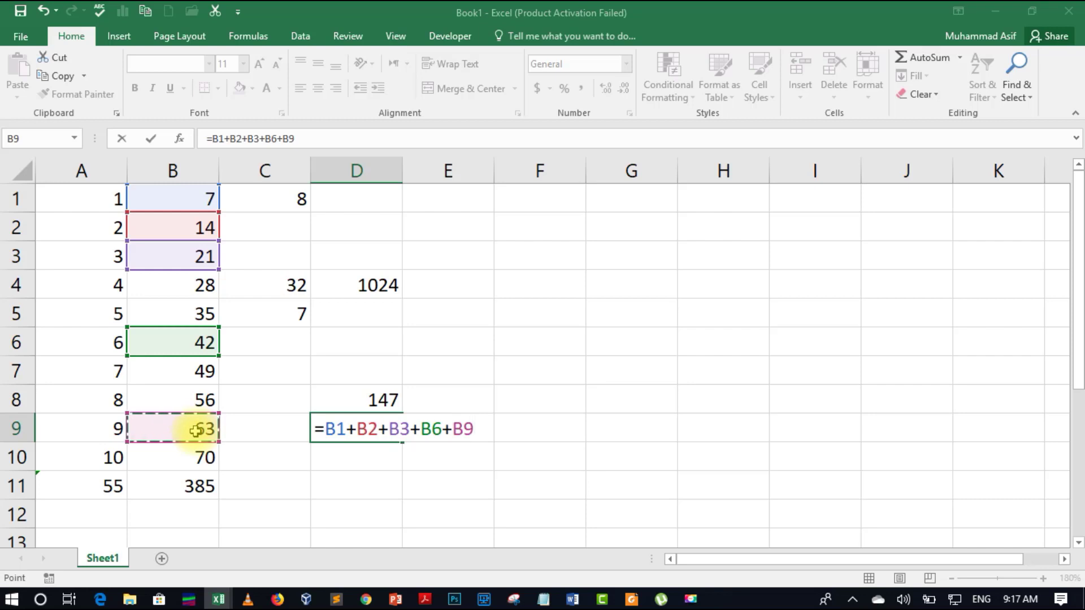
key(Return)
Step: Compare the SUM formula in cell D8 with the cell-by-cell addition formula in D9
click(349, 400)
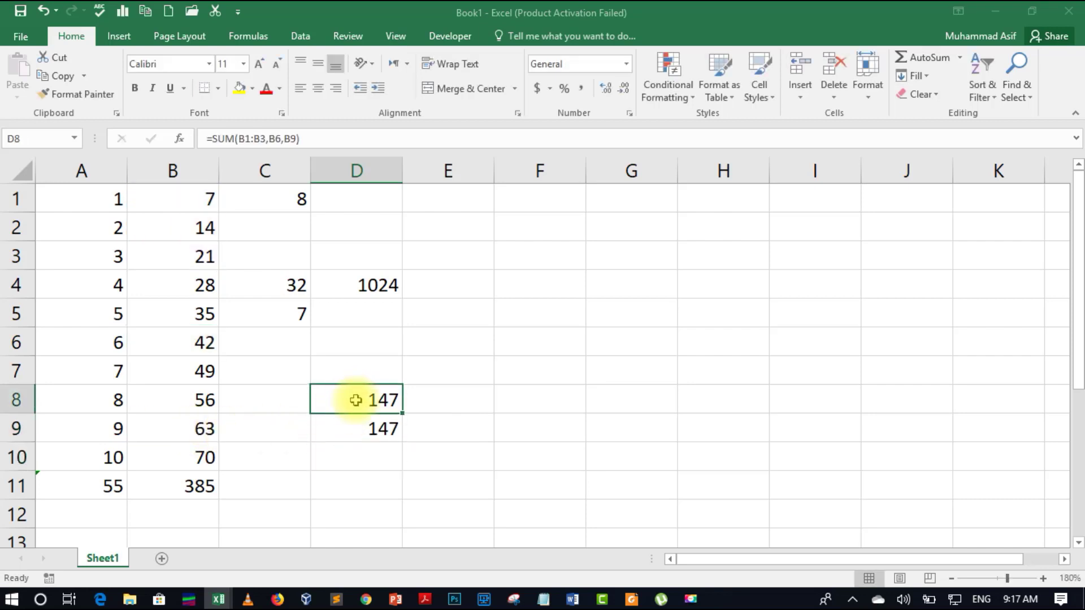
click(351, 429)
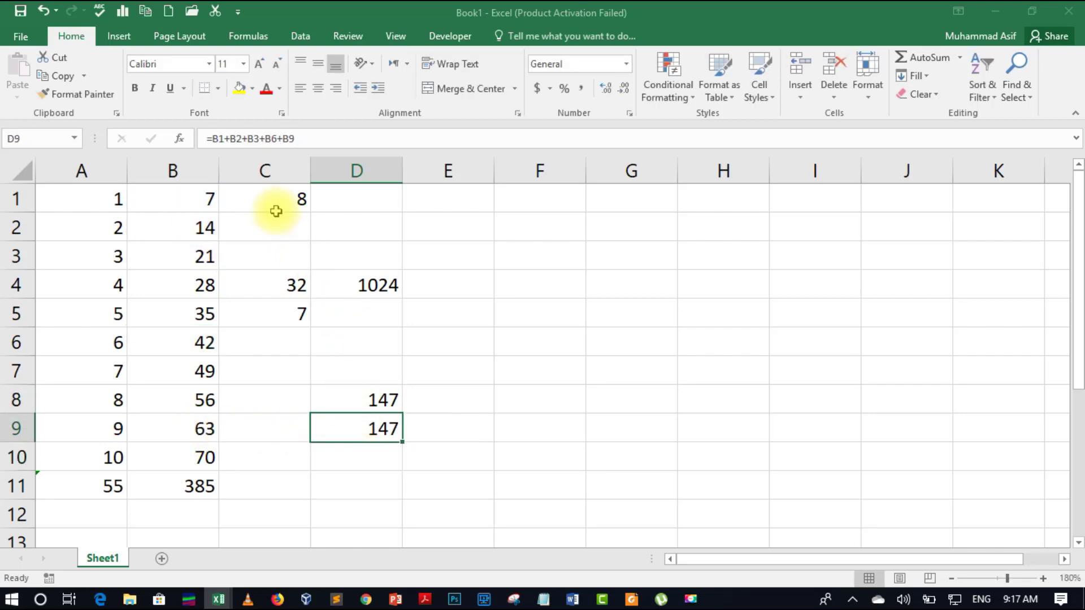
click(335, 400)
click(341, 429)
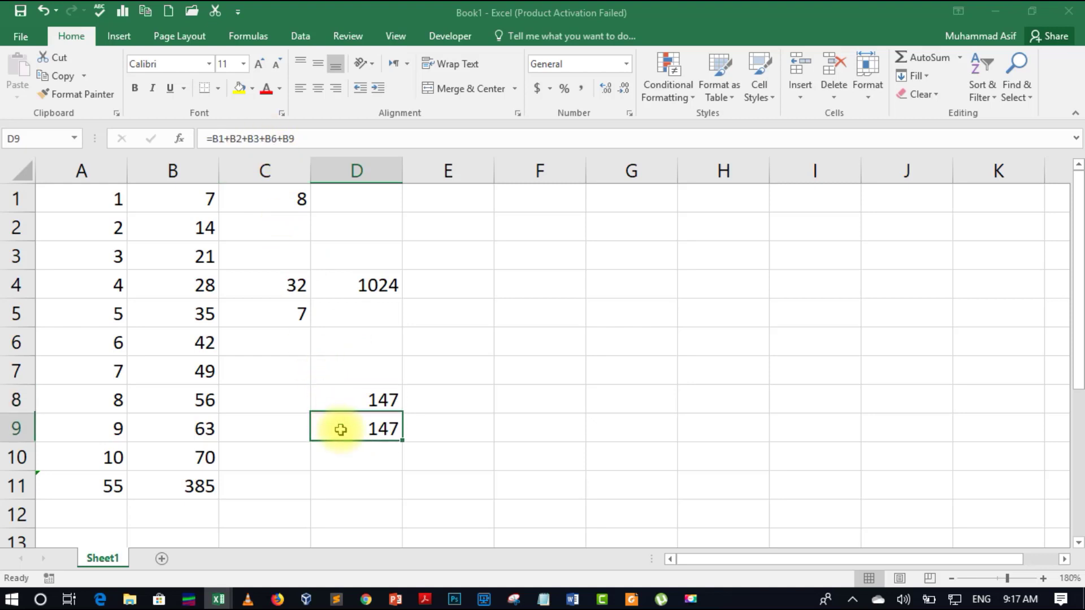
click(349, 400)
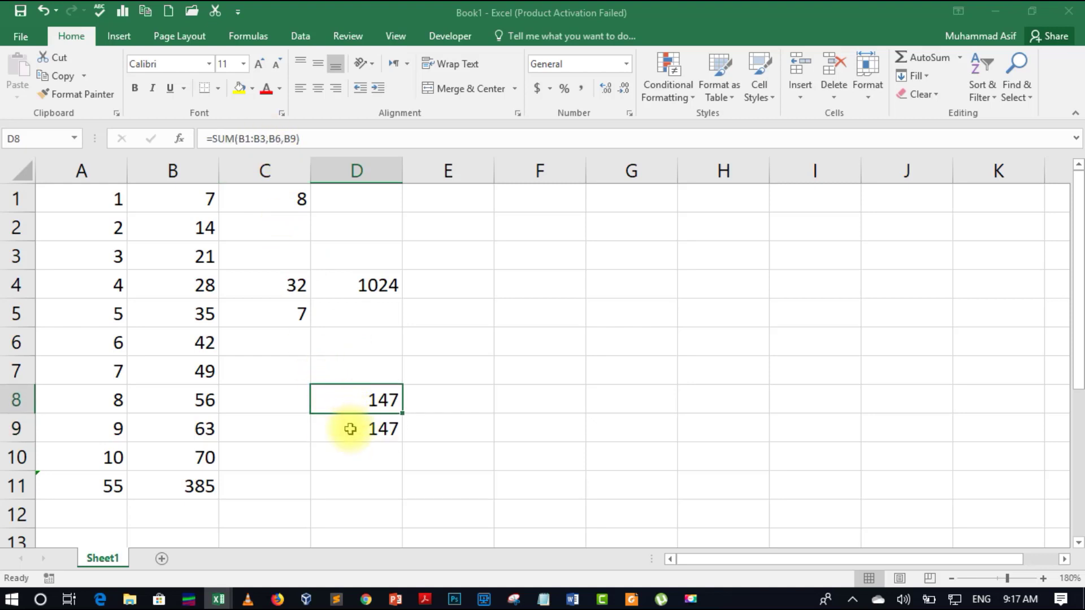
click(351, 429)
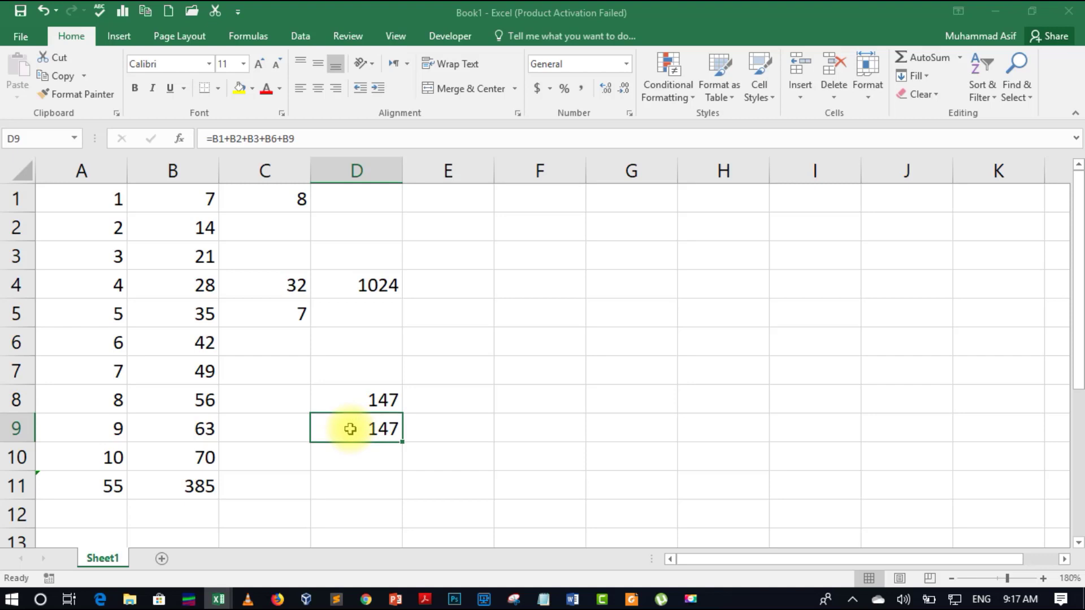
click(350, 391)
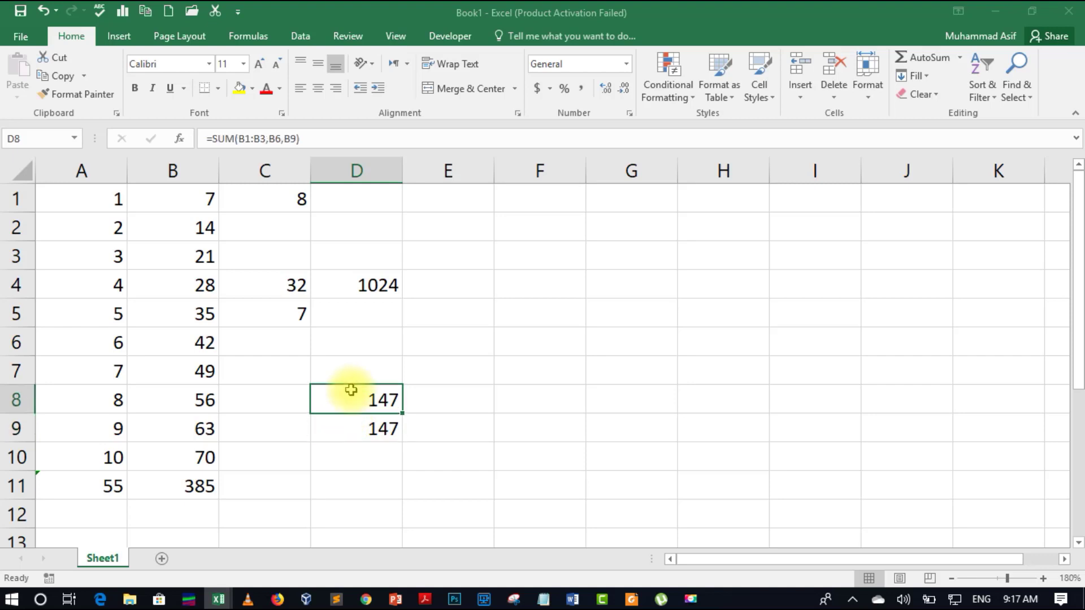